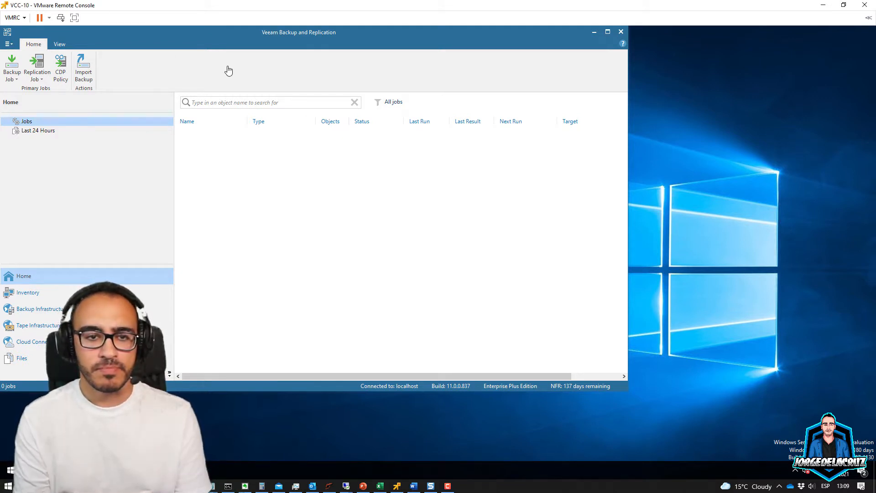
{"action": "left_click", "coordinate": [9, 45]}
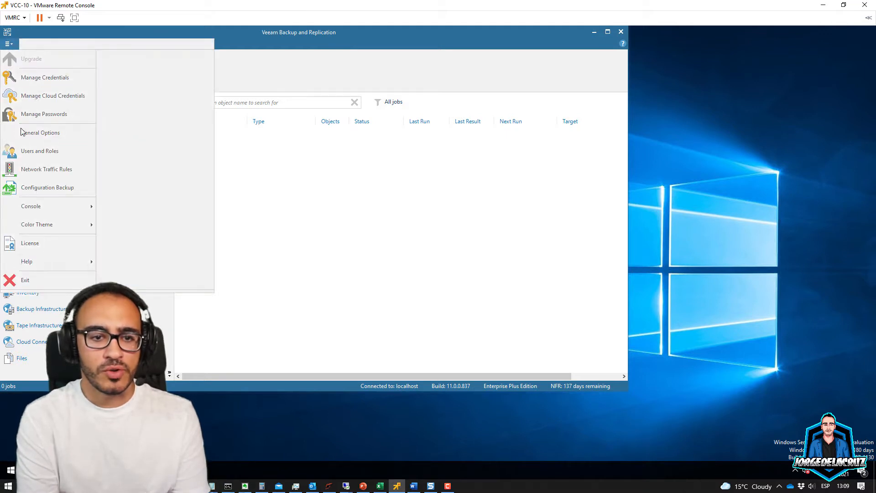
{"action": "mouse_move", "coordinate": [64, 261]}
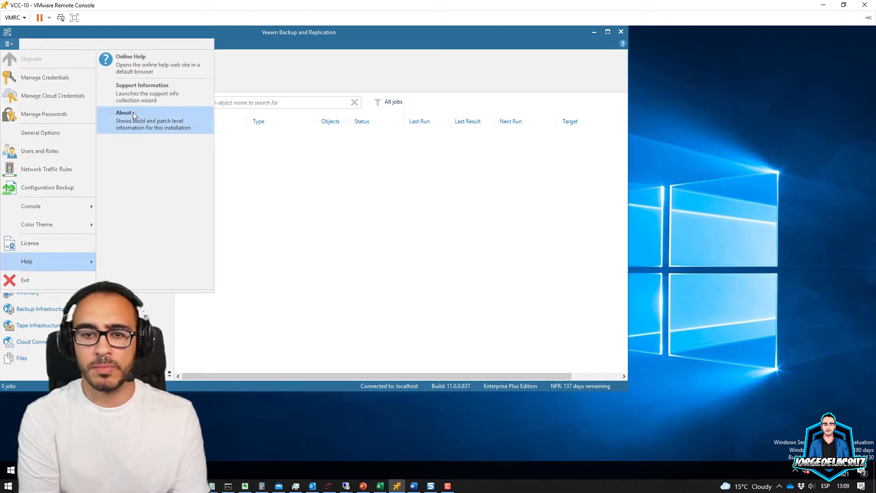
{"action": "left_click", "coordinate": [139, 125]}
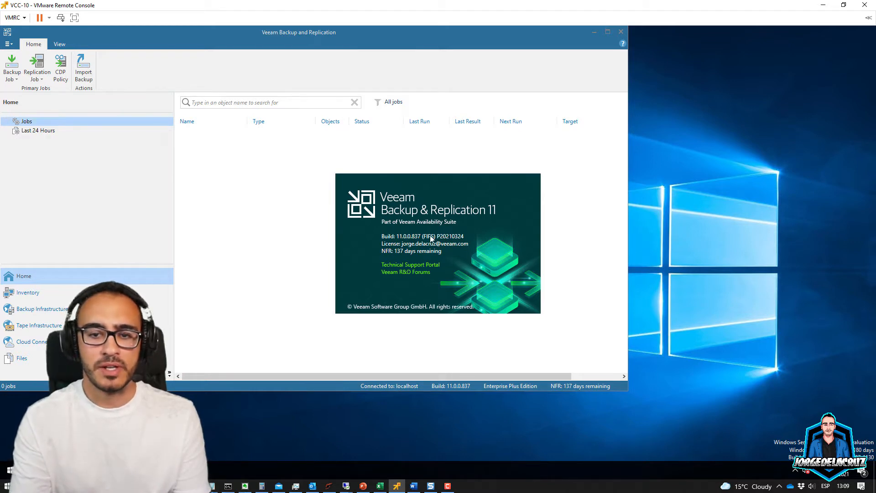
{"action": "left_click", "coordinate": [562, 199]}
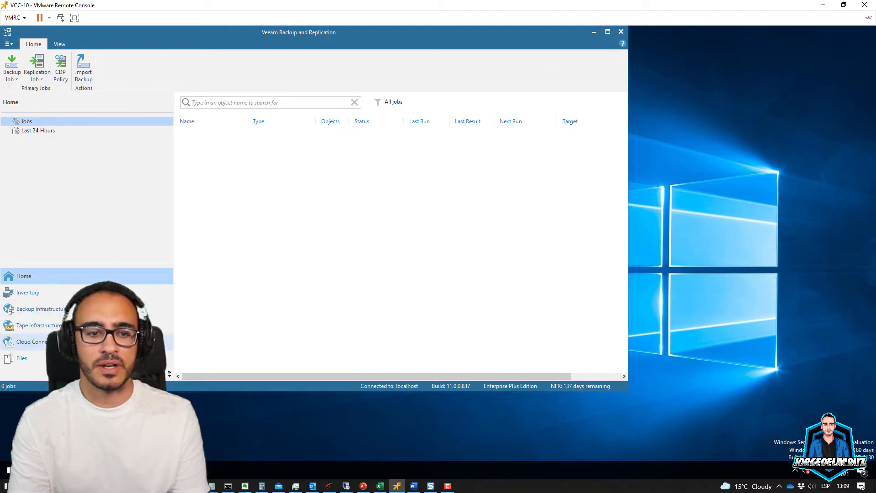
Switch the Cloud Connect node to Maintenance mode and confirm with Yes
{"action": "left_click", "coordinate": [28, 341]}
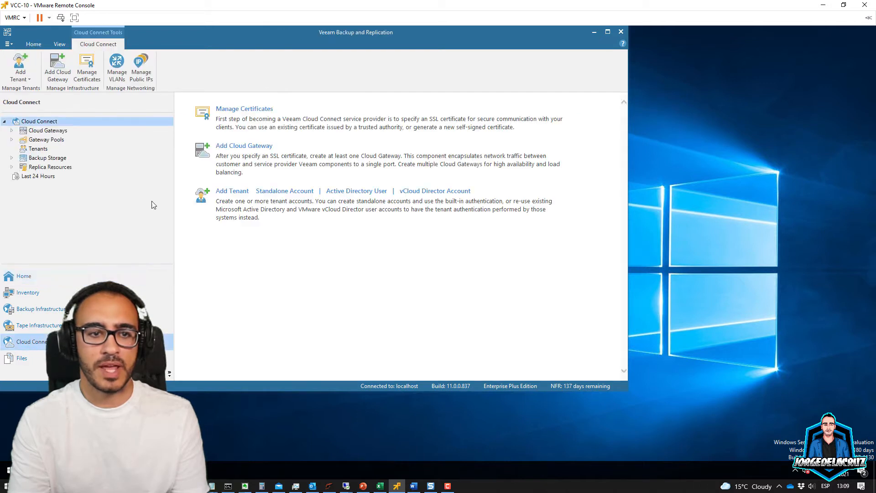
{"action": "right_click", "coordinate": [34, 124]}
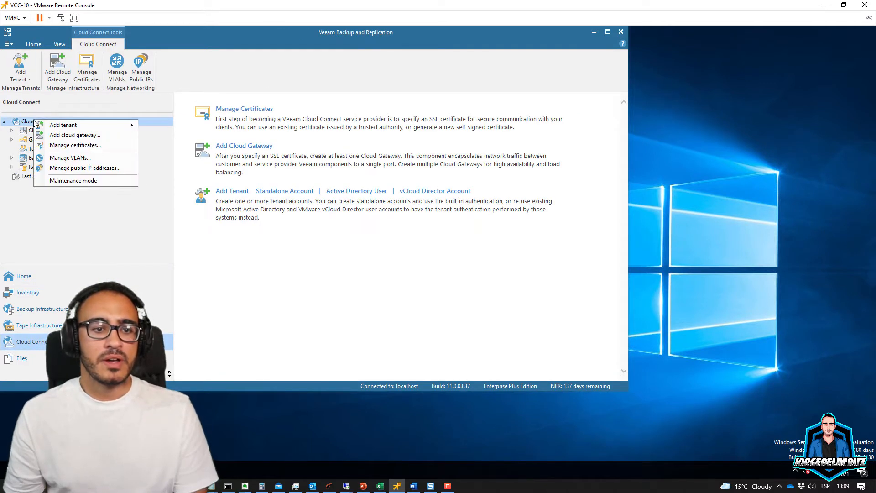
{"action": "left_click", "coordinate": [295, 266]}
{"action": "right_click", "coordinate": [62, 123]}
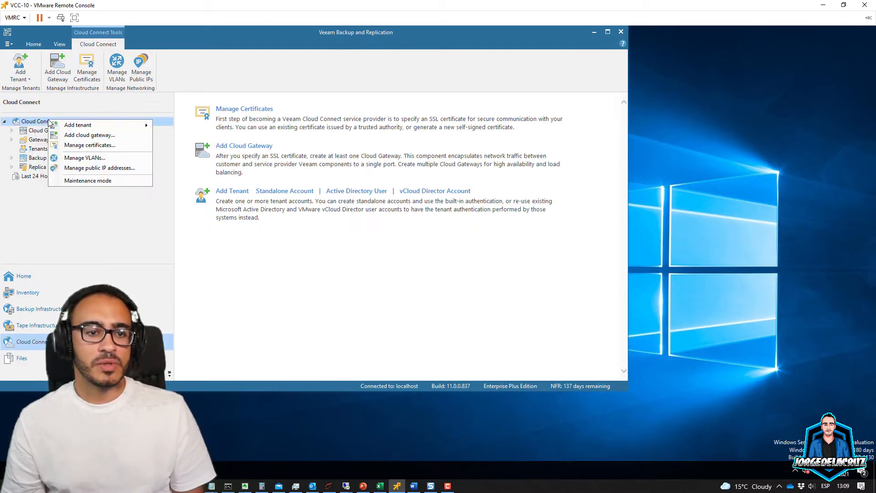
{"action": "left_click", "coordinate": [89, 181]}
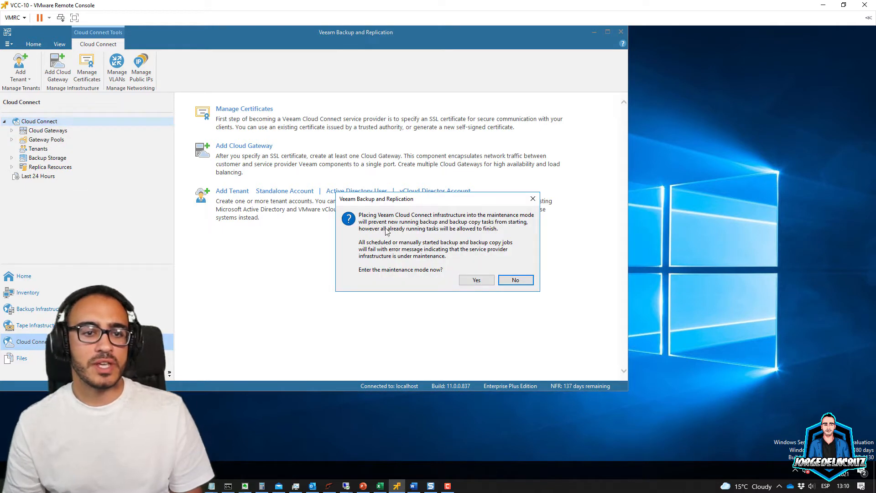
{"action": "left_click", "coordinate": [474, 280]}
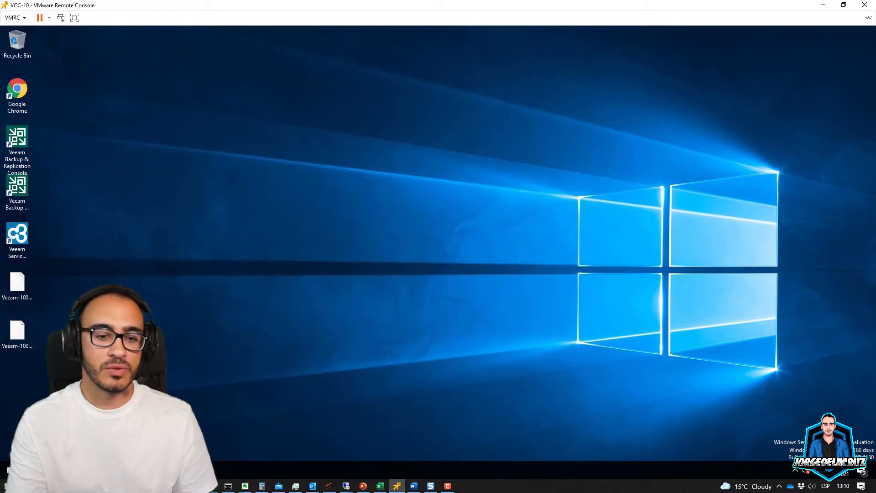
Mount the VeeamBackup&Replication_11.0.1.1261_20210923 ISO from Downloads and run Setup from the DVD drive
{"action": "left_click", "coordinate": [99, 470]}
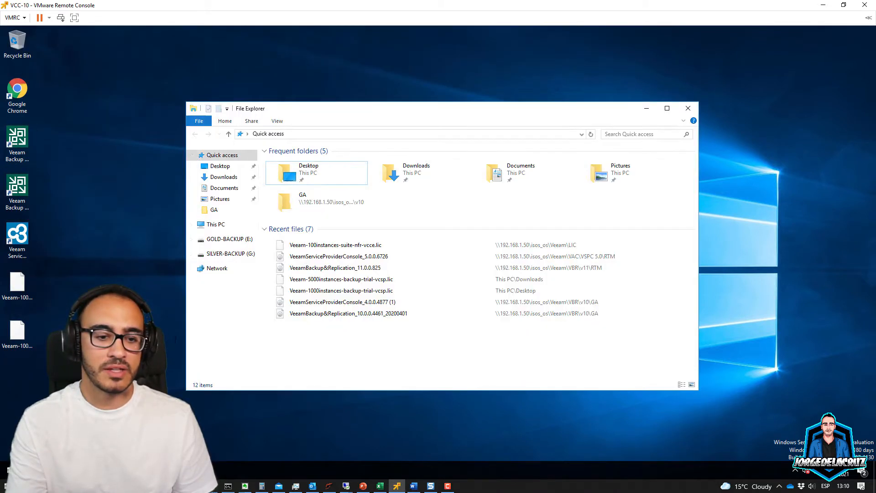
{"action": "left_click", "coordinate": [229, 175]}
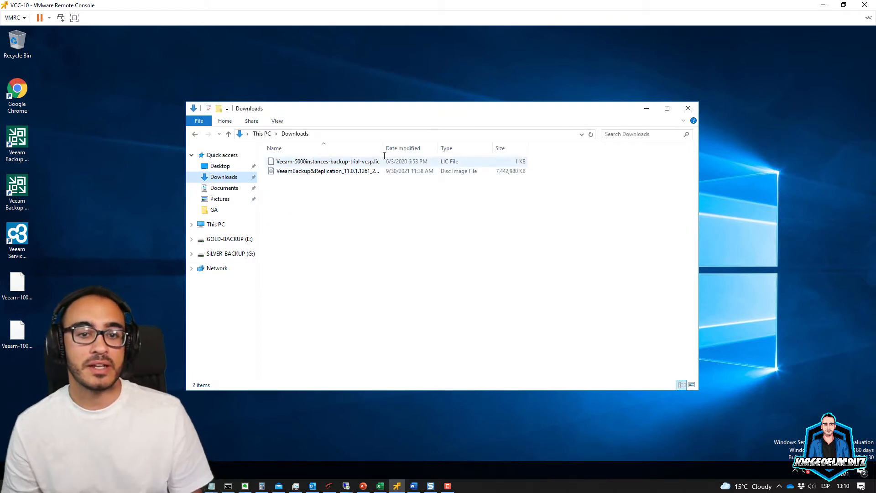
{"action": "left_click_drag", "start_coordinate": [383, 148], "coordinate": [474, 148]}
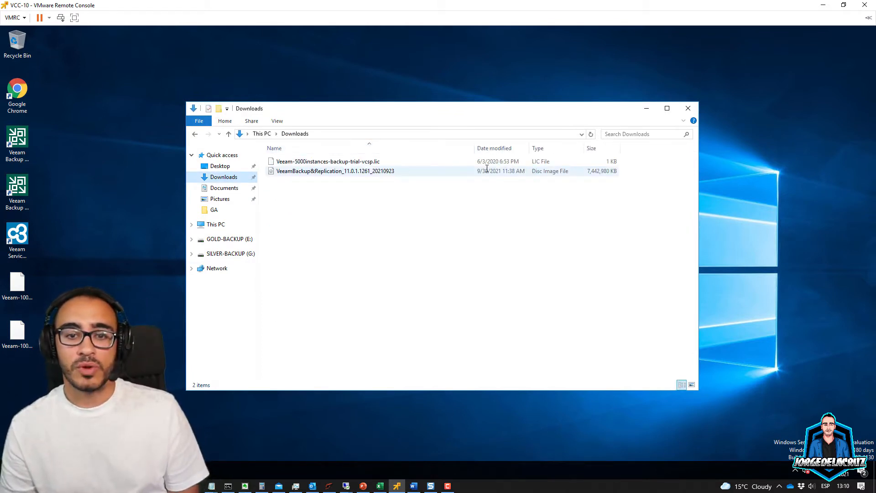
{"action": "left_click", "coordinate": [317, 170]}
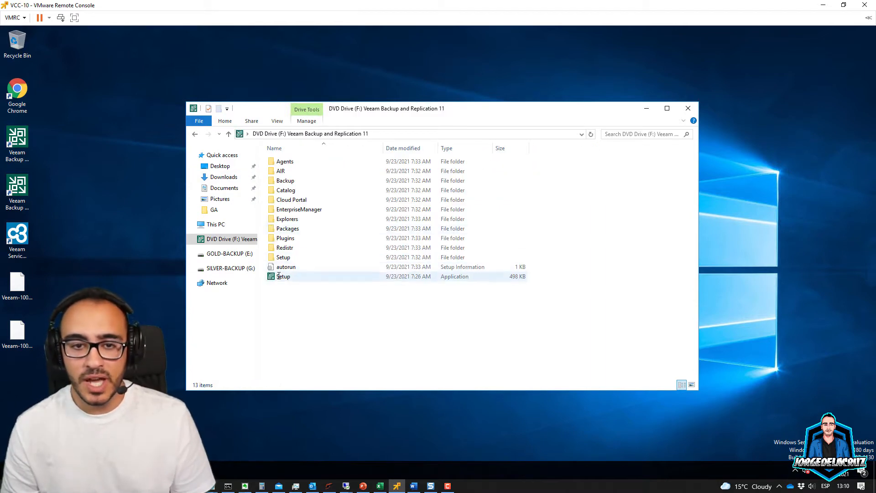
{"action": "double_click", "coordinate": [278, 277]}
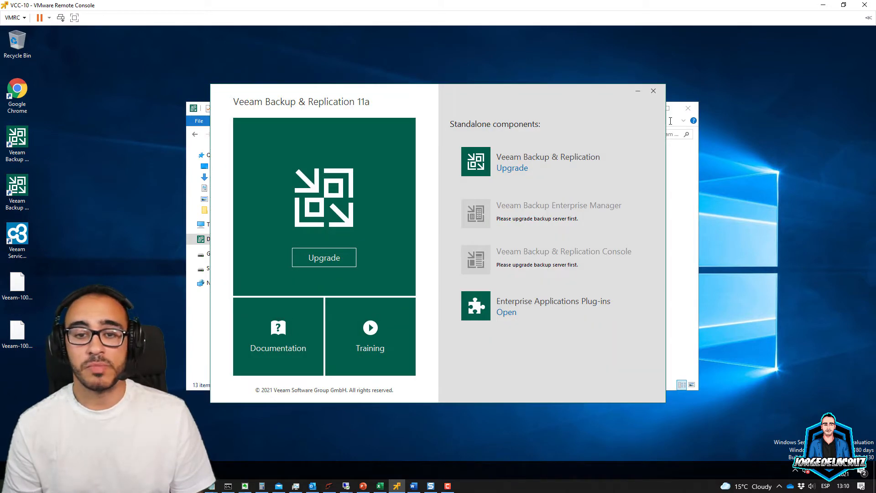
Start the Backup & Replication upgrade, install the Visual C++ prerequisite, and reboot the server
{"action": "left_click", "coordinate": [675, 120]}
{"action": "left_click", "coordinate": [646, 107]}
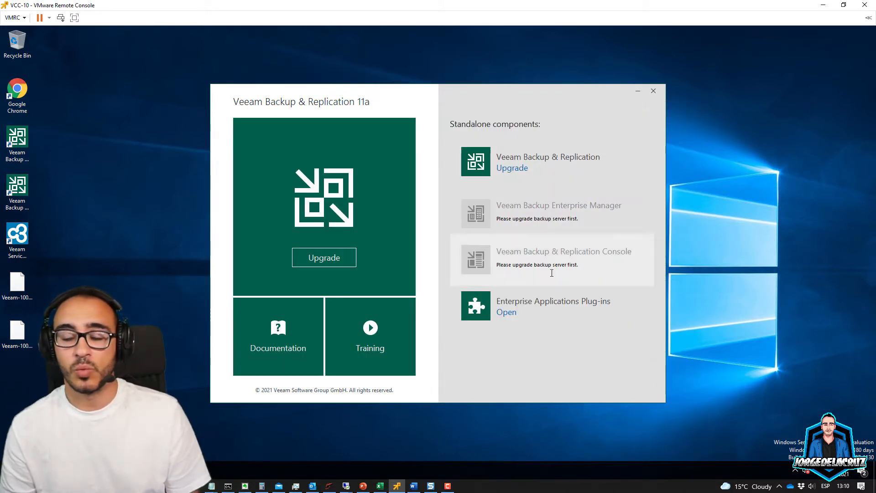
{"action": "left_click", "coordinate": [505, 168]}
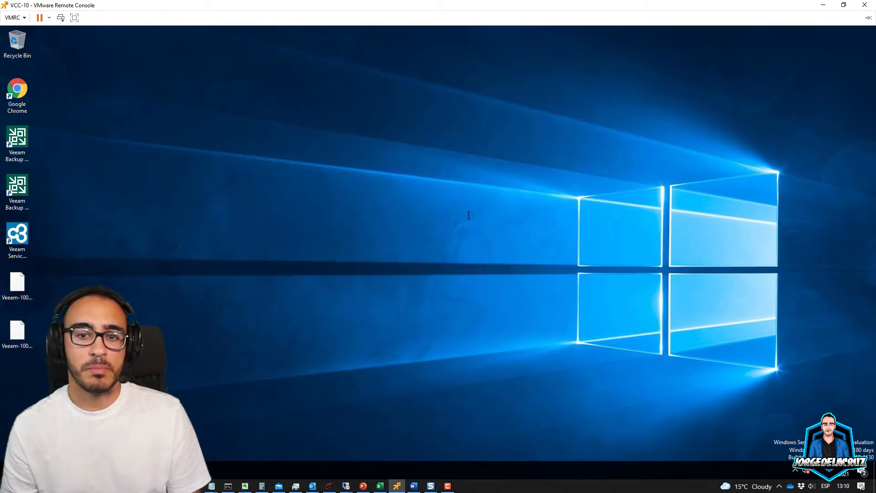
{"action": "left_click", "coordinate": [469, 284]}
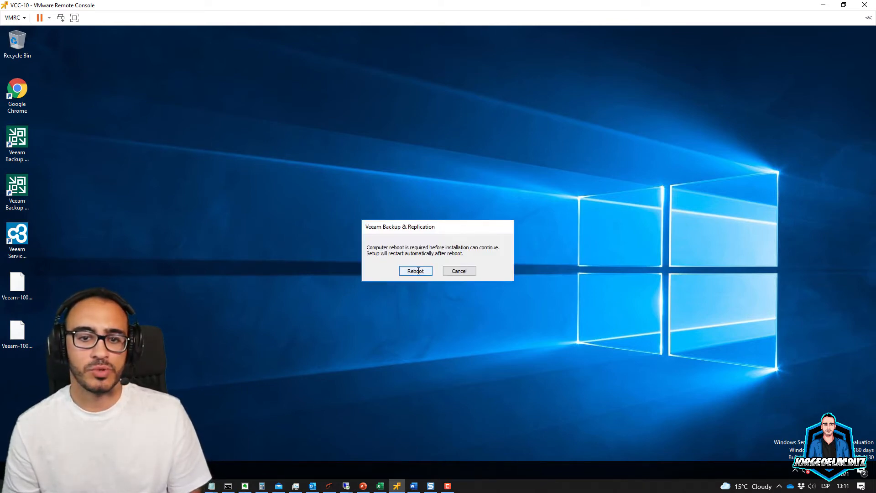
{"action": "left_click", "coordinate": [416, 270]}
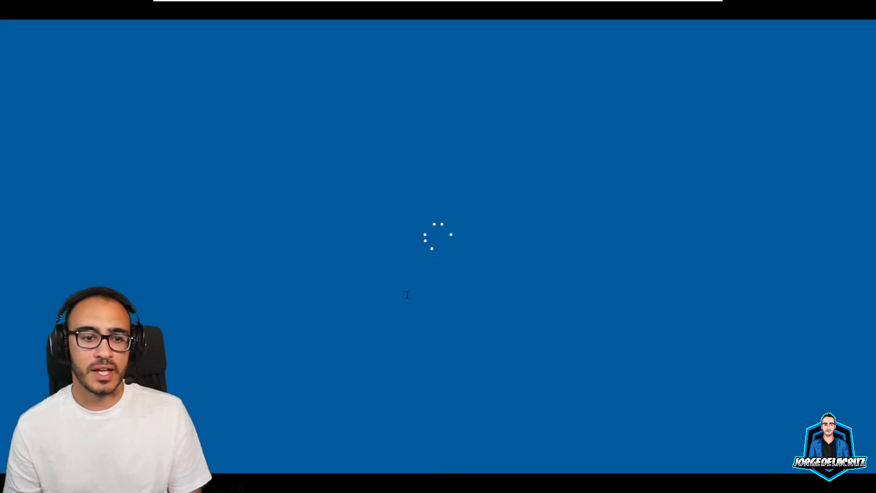
Sign in to the server as Administrator with the account password
{"action": "key", "text": "ctrl+alt+Insert"}
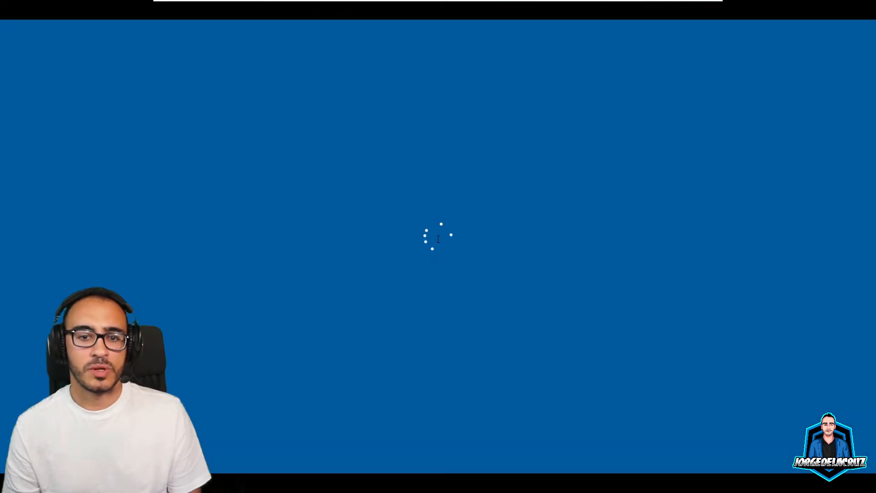
{"action": "type", "text": "•••••••••••"}
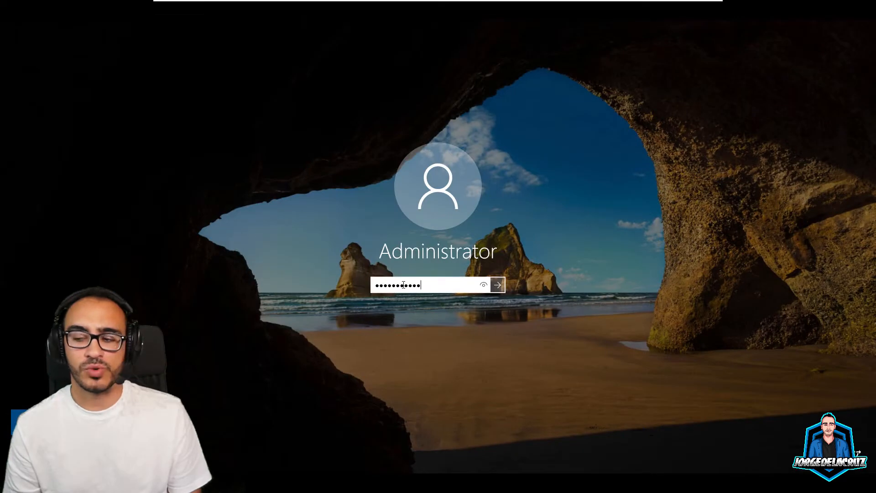
{"action": "key", "text": "Return"}
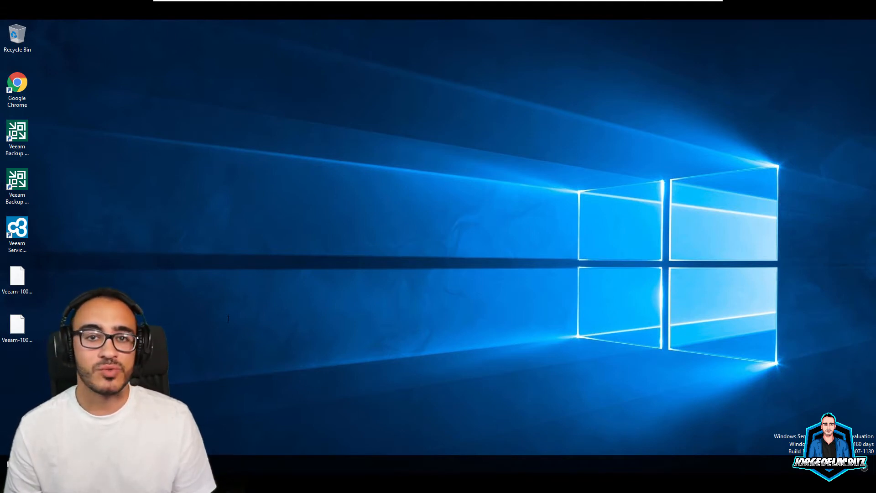
Remount the Backup & Replication ISO from Downloads and relaunch Setup from the mounted disc
{"action": "key", "text": "super+e"}
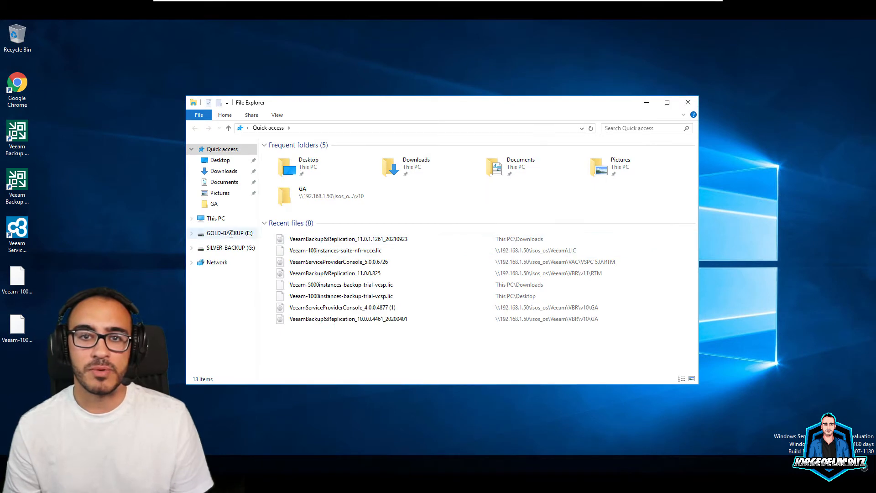
{"action": "left_click", "coordinate": [223, 170]}
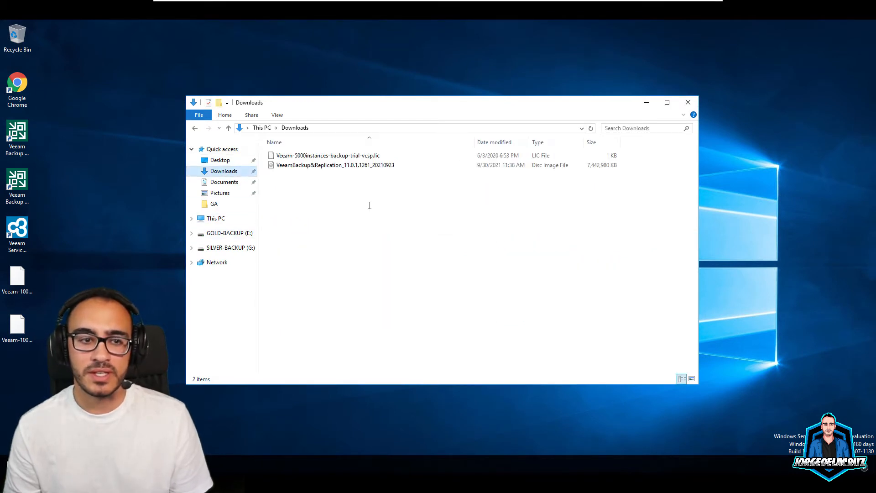
{"action": "left_click", "coordinate": [302, 166]}
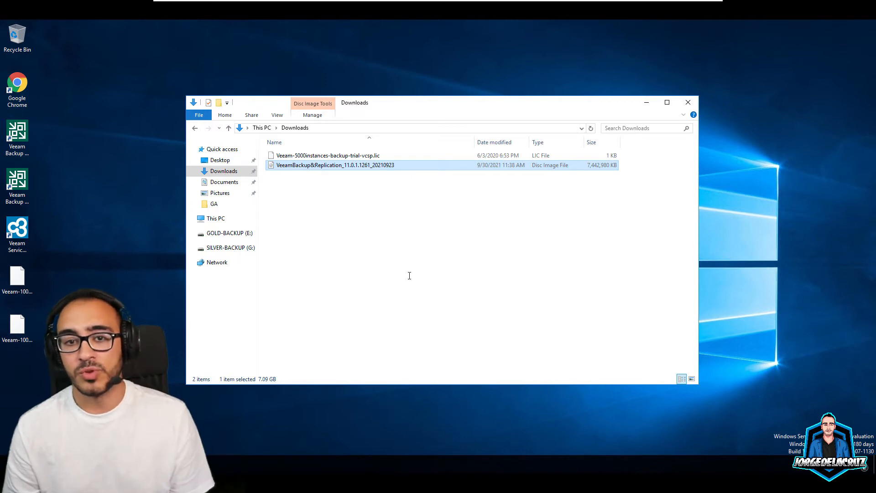
{"action": "key", "text": "Return"}
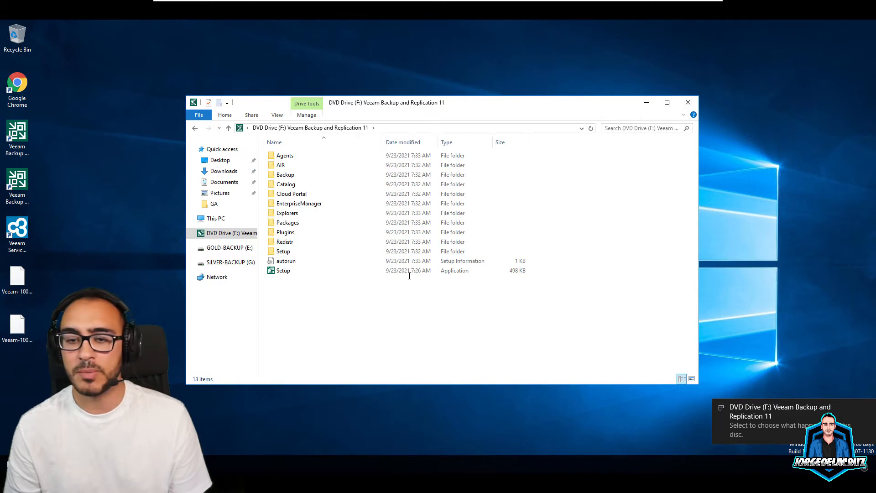
{"action": "double_click", "coordinate": [409, 274]}
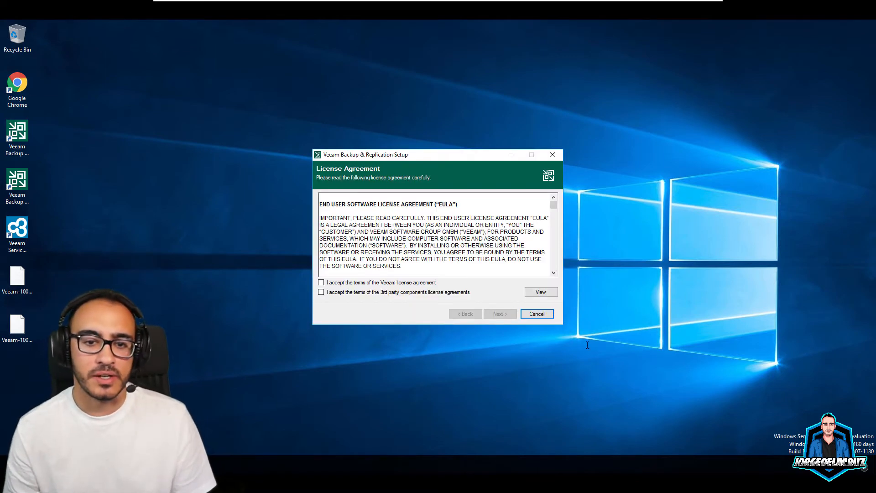
Accept both licenses, keep the existing license file, and install the .NET Core prerequisites
{"action": "left_click", "coordinate": [368, 281]}
{"action": "left_click", "coordinate": [368, 292]}
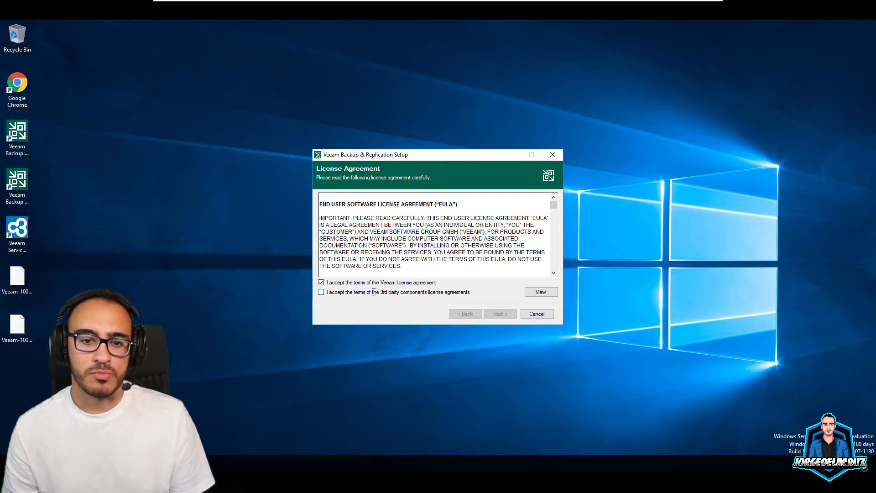
{"action": "left_click", "coordinate": [500, 312]}
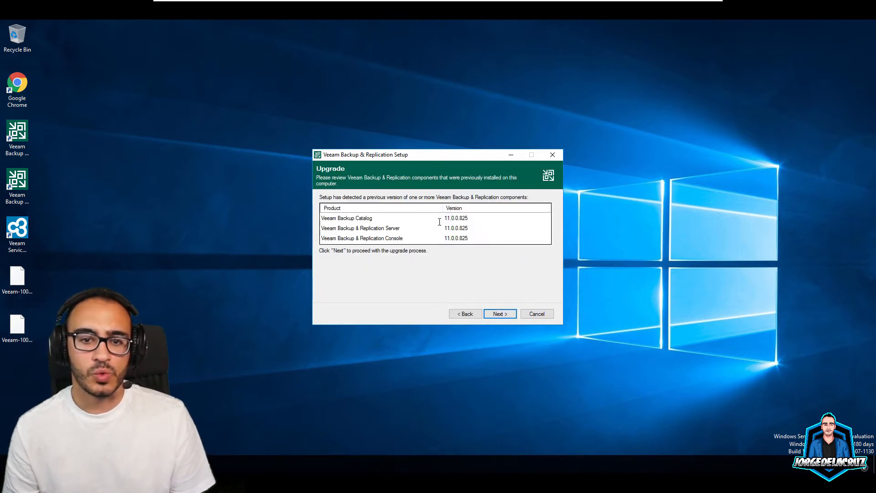
{"action": "left_click", "coordinate": [493, 313]}
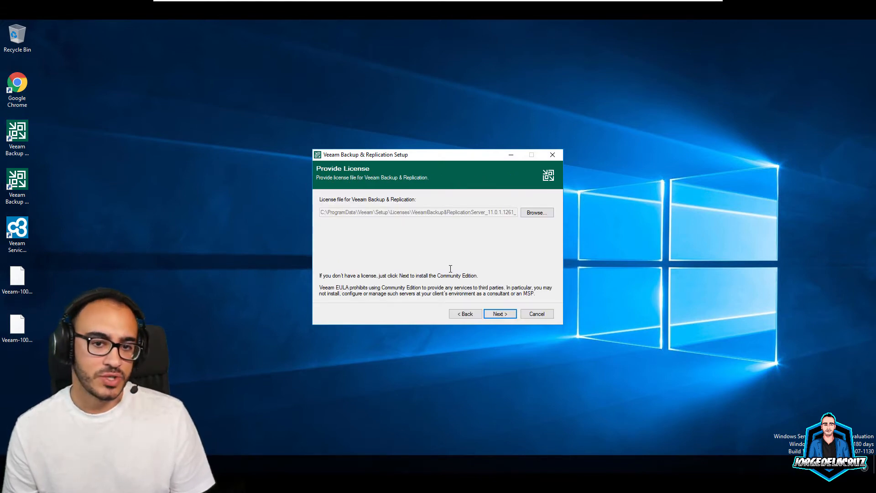
{"action": "left_click", "coordinate": [491, 313]}
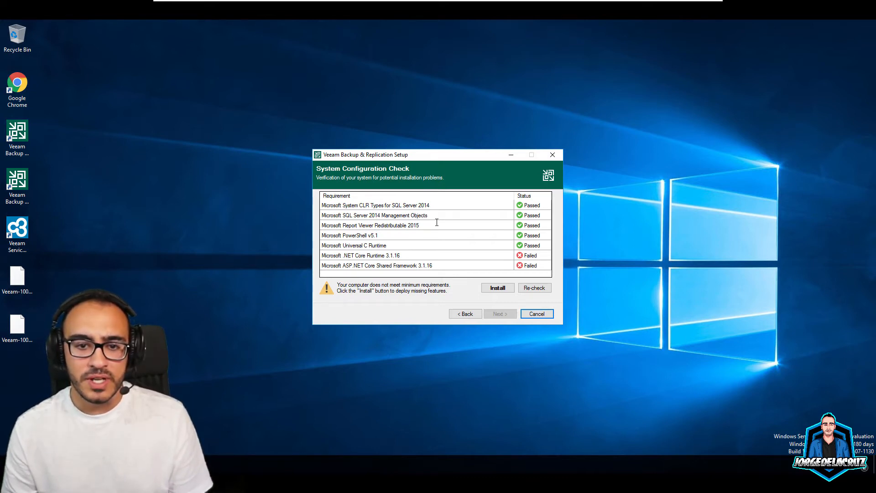
{"action": "left_click", "coordinate": [497, 287]}
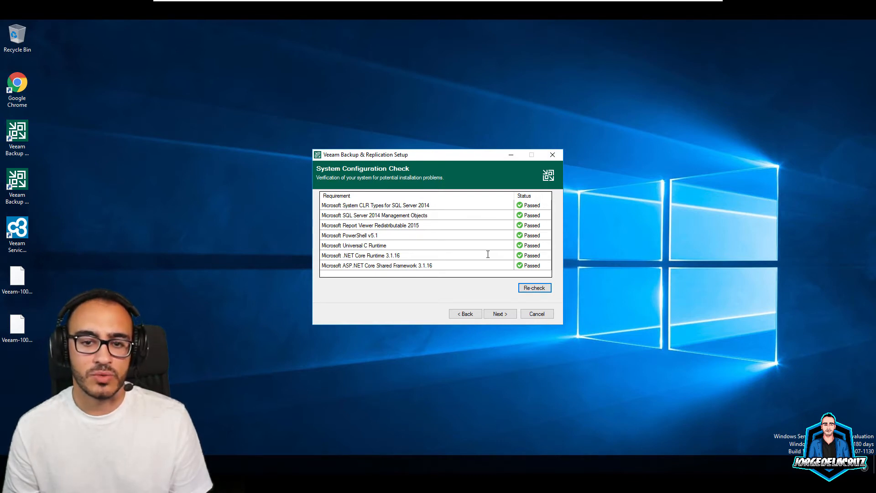
{"action": "left_click", "coordinate": [498, 314]}
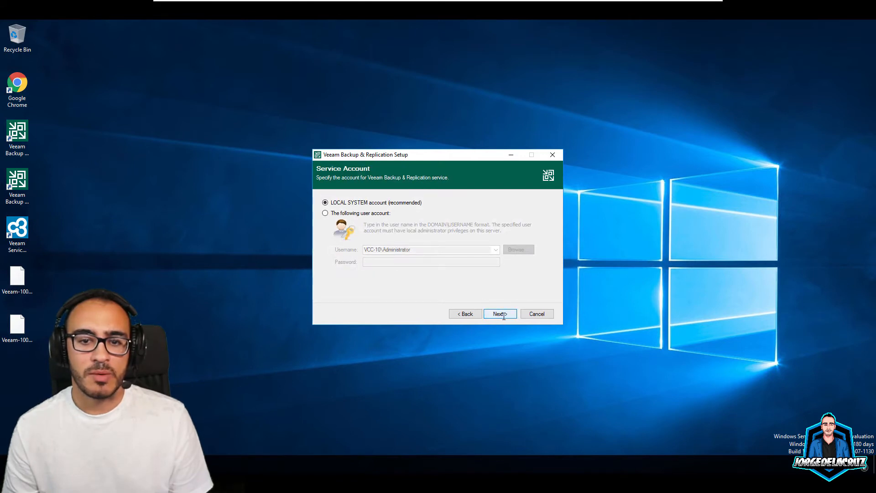
Keep the local system account and SQL instance, and connect to the existing VeeamBackup database
{"action": "left_click", "coordinate": [499, 315]}
{"action": "left_click", "coordinate": [500, 314]}
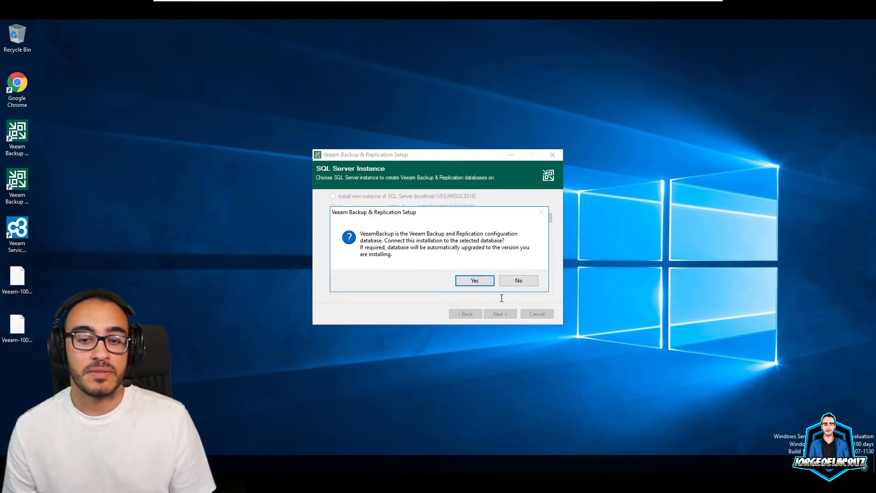
{"action": "left_click", "coordinate": [477, 280]}
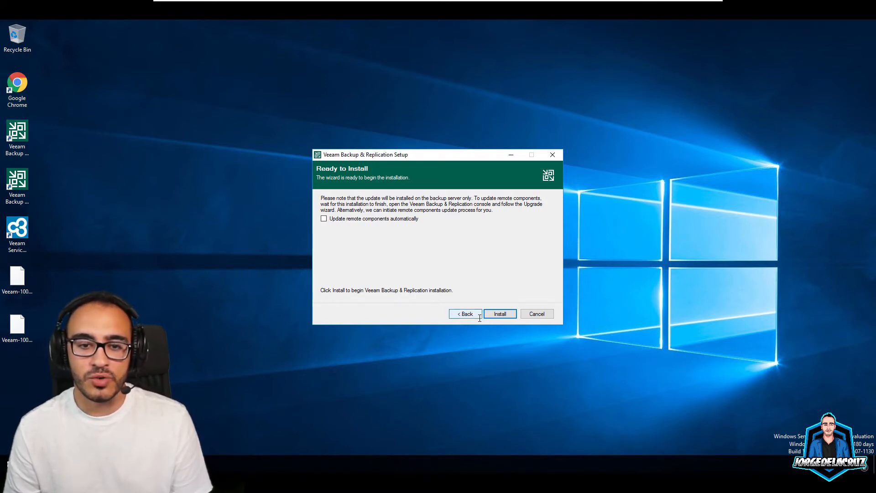
Install the 11a upgrade and close the wizard once installation succeeds
{"action": "left_click", "coordinate": [506, 311]}
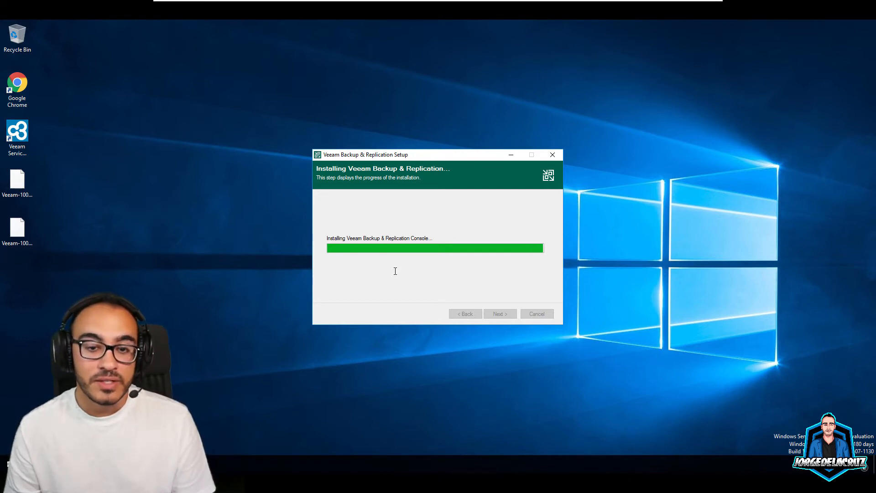
{"action": "mouse_move", "coordinate": [255, 3]}
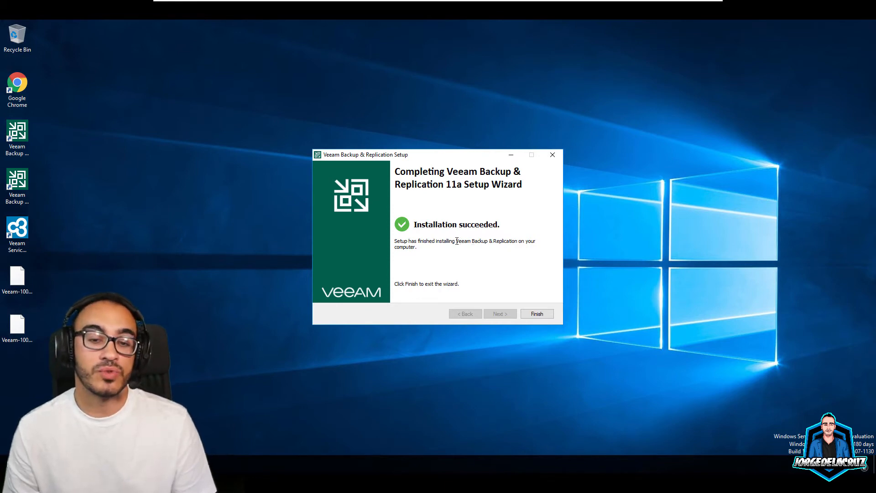
{"action": "left_click", "coordinate": [537, 313]}
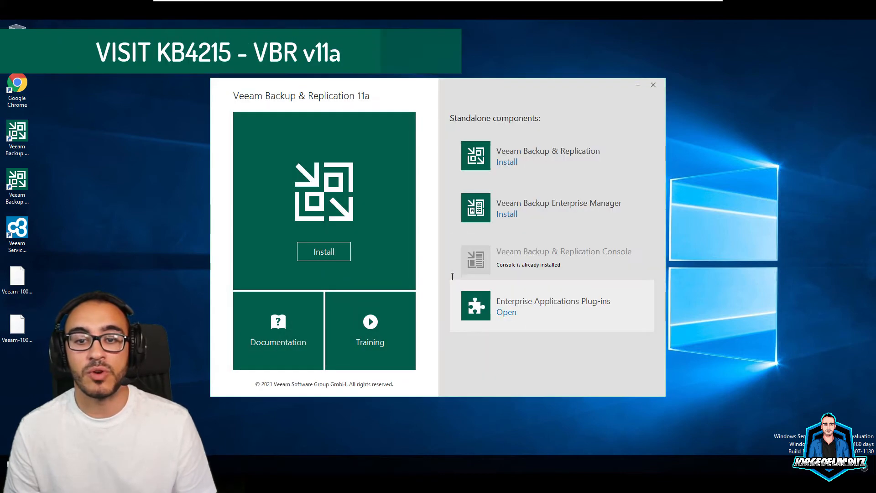
Launch Enterprise Manager setup, accept both licenses, keep the existing license file and default features
{"action": "left_click", "coordinate": [502, 213]}
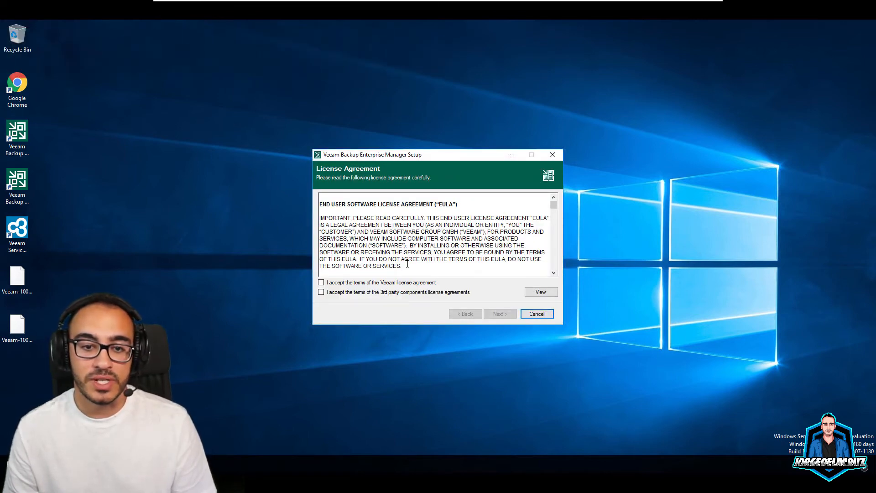
{"action": "left_click", "coordinate": [394, 282]}
{"action": "left_click", "coordinate": [393, 292]}
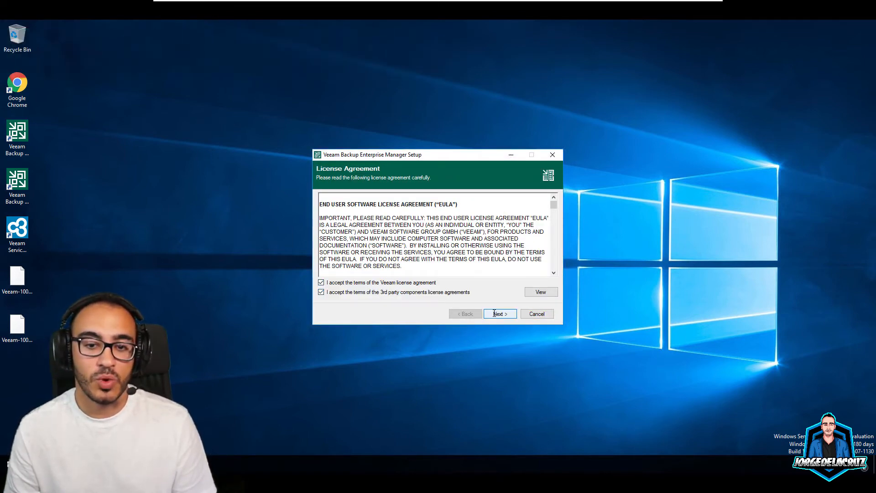
{"action": "left_click", "coordinate": [494, 313]}
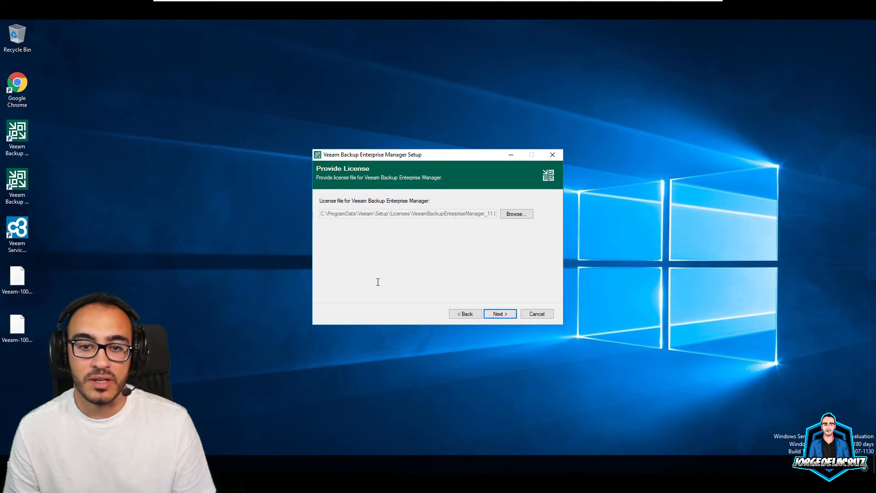
{"action": "left_click", "coordinate": [497, 314]}
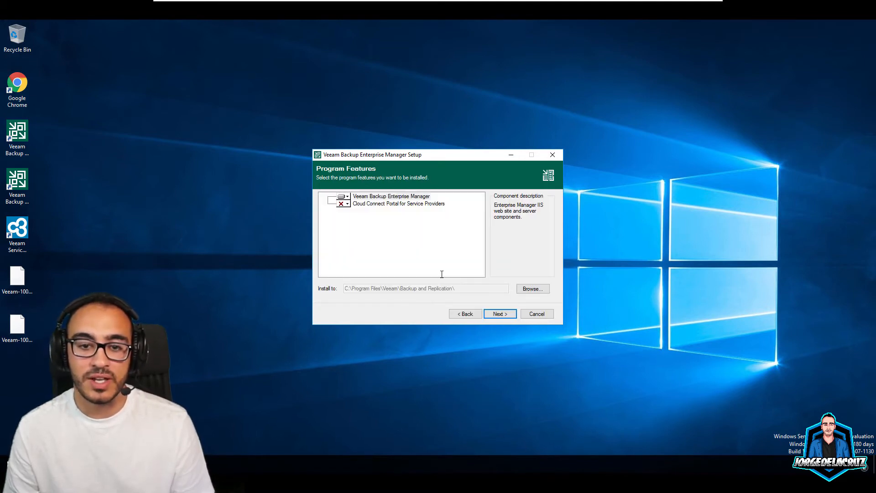
{"action": "left_click", "coordinate": [499, 313]}
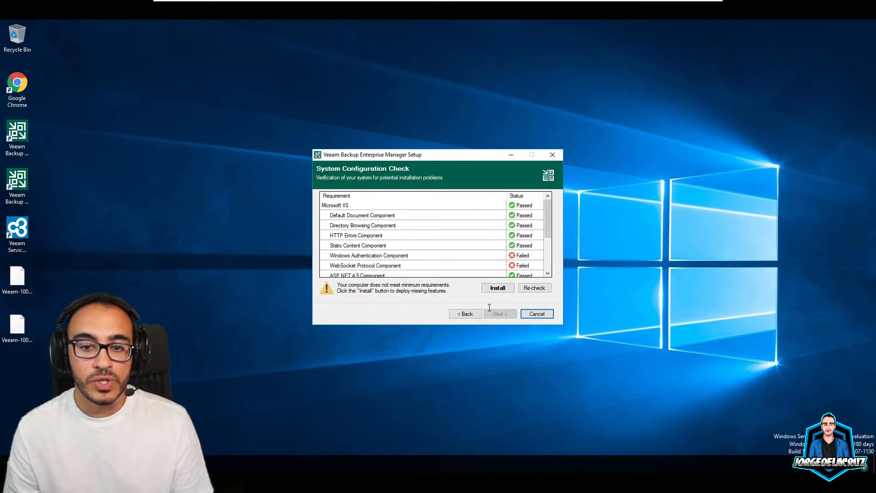
Install the missing Windows Authentication and WebSocket Protocol IIS components, then continue
{"action": "scroll", "coordinate": [493, 254], "scroll_direction": "down", "scroll_amount": 3}
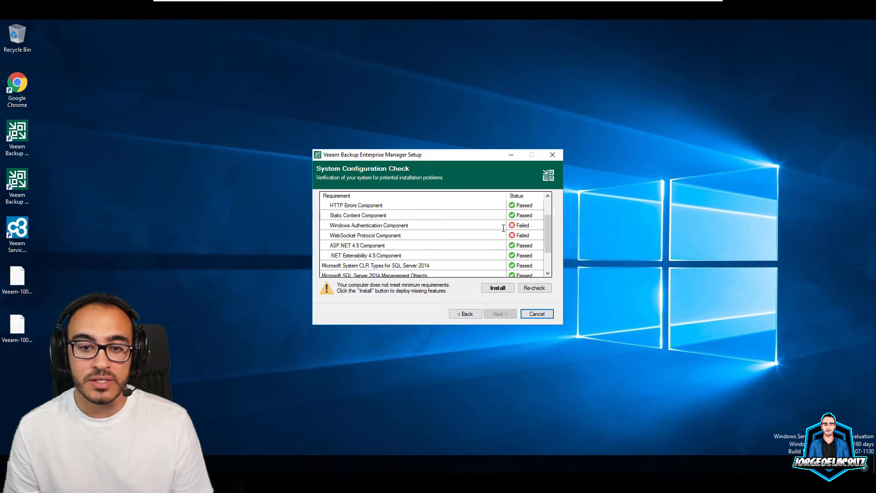
{"action": "left_click", "coordinate": [496, 287]}
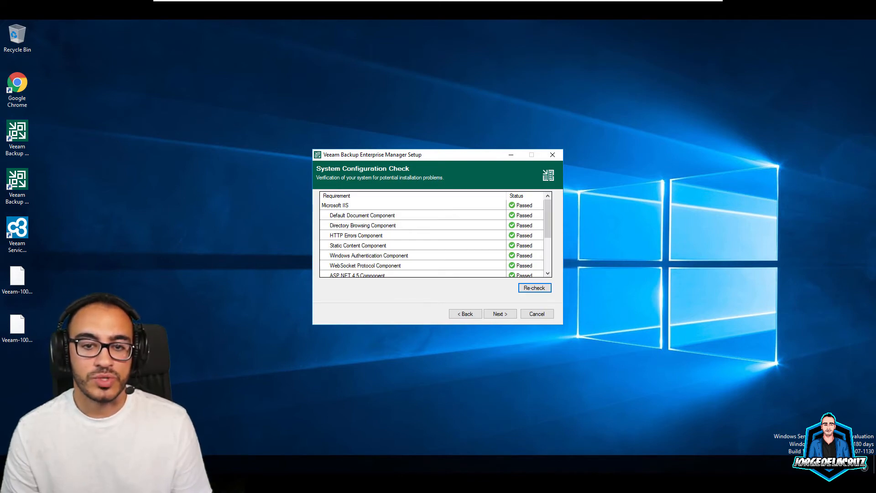
{"action": "left_click", "coordinate": [499, 313]}
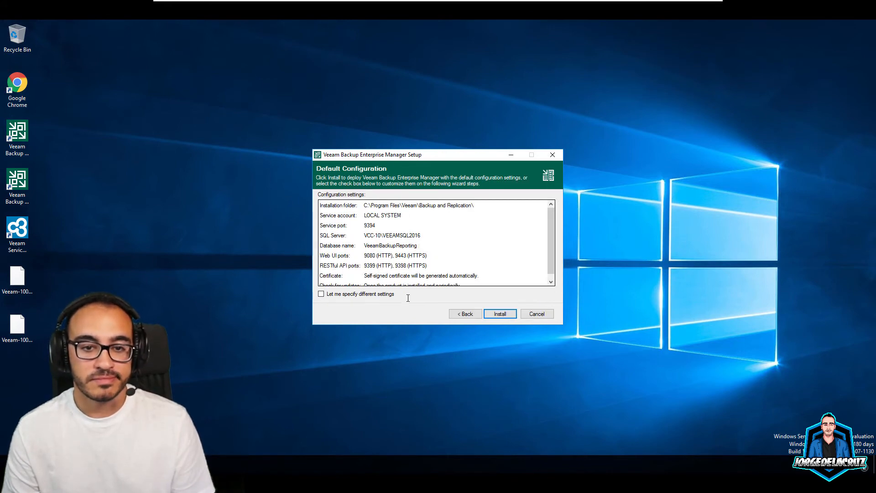
Install Enterprise Manager 11a using Default Configuration, then close its wizard and the 11a launcher
{"action": "scroll", "coordinate": [401, 242], "scroll_direction": "down", "scroll_amount": 1}
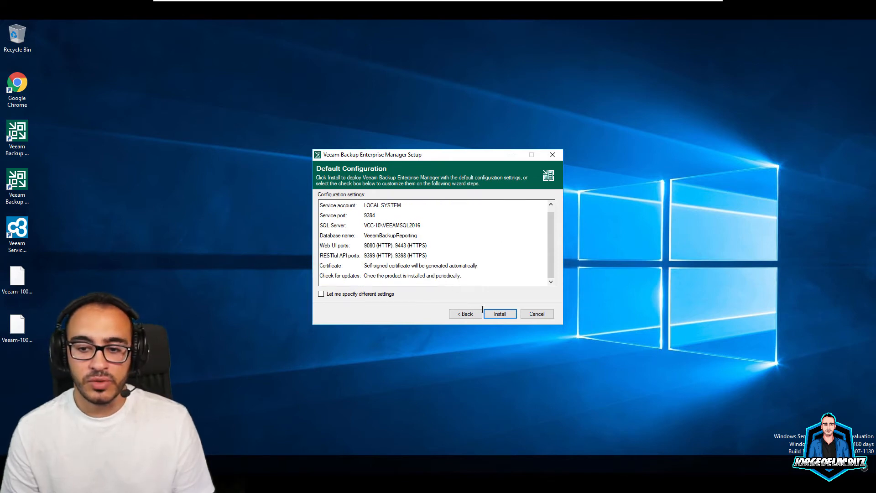
{"action": "left_click", "coordinate": [501, 313]}
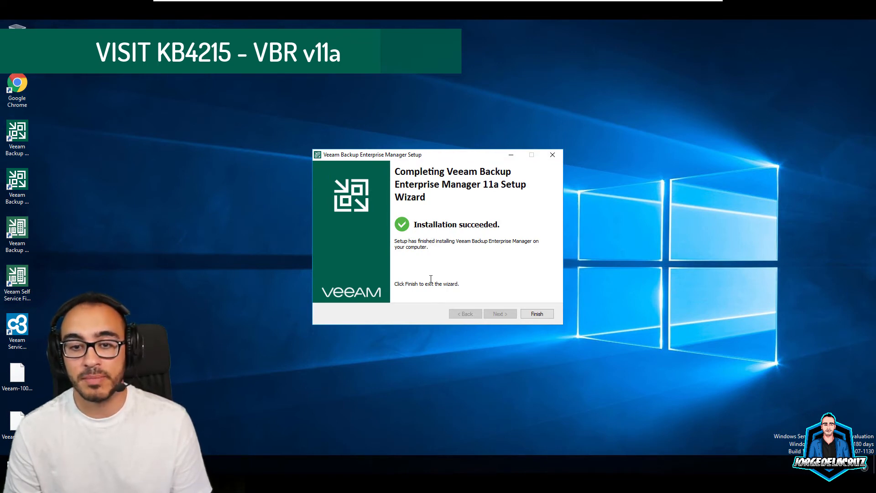
{"action": "left_click", "coordinate": [536, 314]}
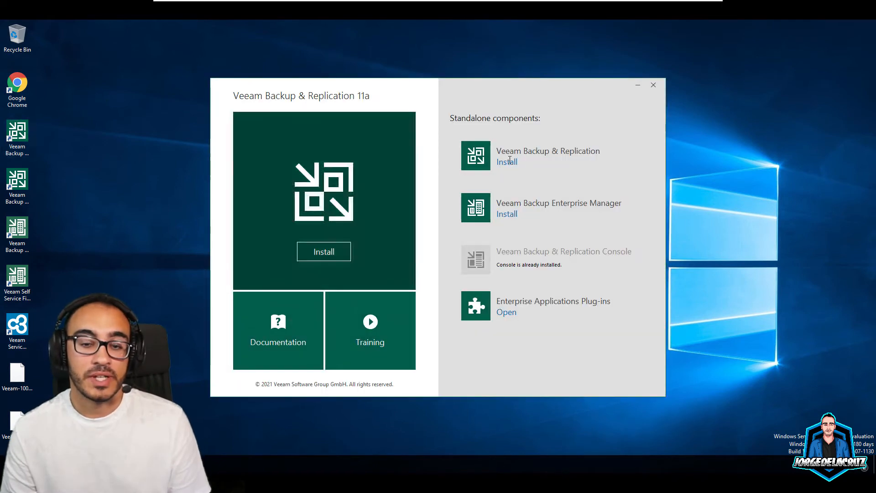
{"action": "left_click", "coordinate": [652, 86]}
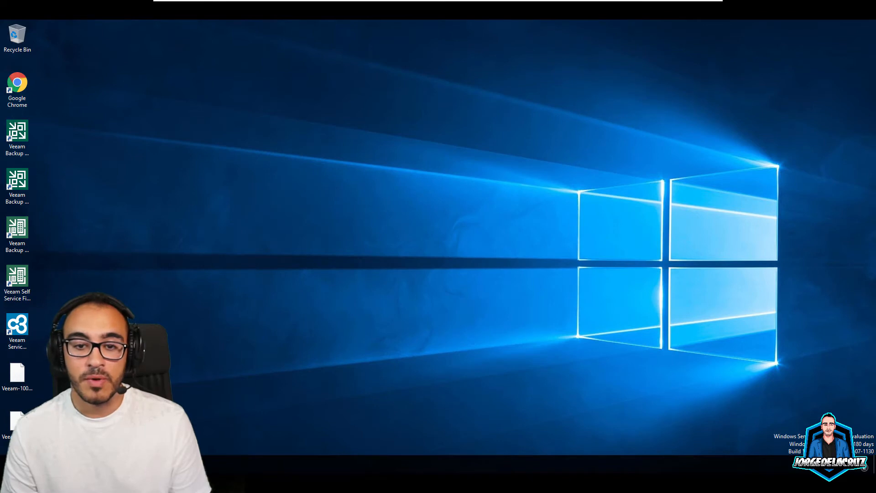
Launch the Backup & Replication Console and connect to the local backup server
{"action": "left_click", "coordinate": [24, 145]}
{"action": "double_click", "coordinate": [18, 129]}
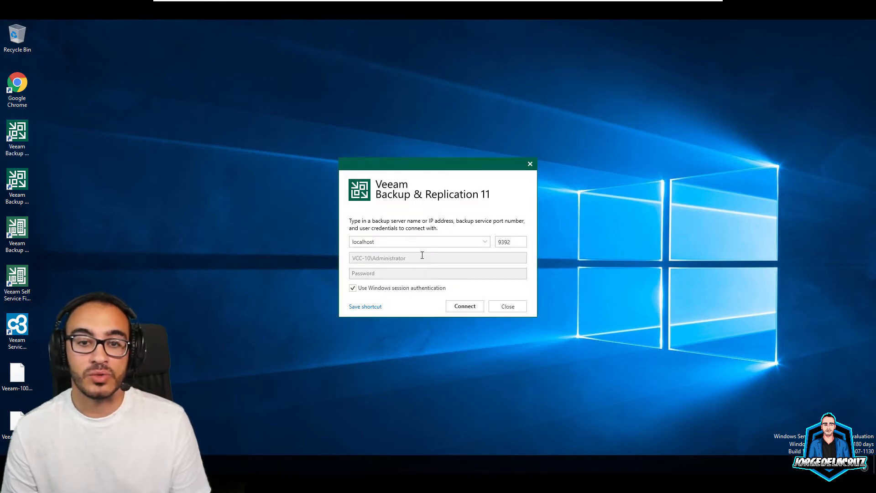
{"action": "left_click", "coordinate": [462, 307]}
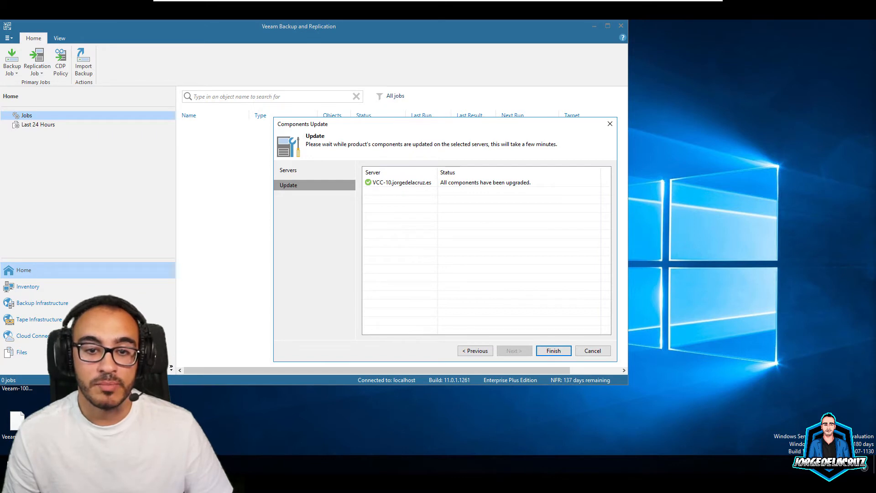
Close the finished Components Update wizard and check the console build is 11.0.1.1261
{"action": "left_click", "coordinate": [553, 350]}
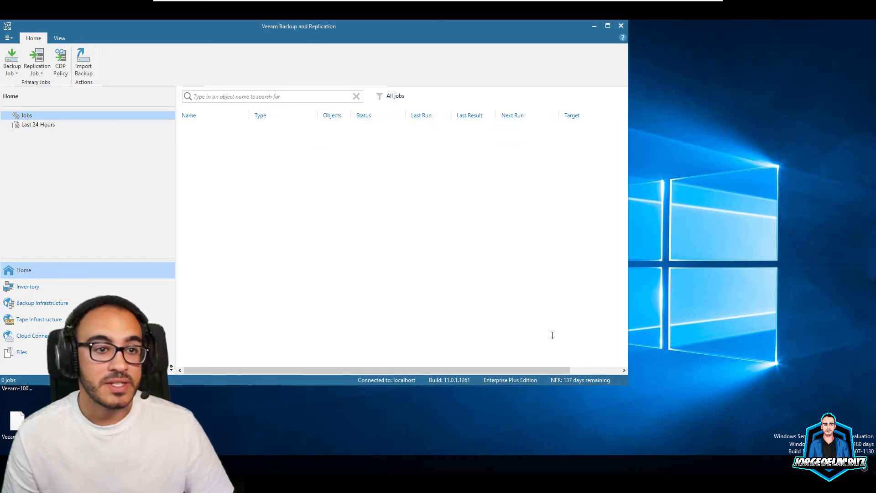
{"action": "left_click", "coordinate": [10, 38]}
{"action": "mouse_move", "coordinate": [49, 252]}
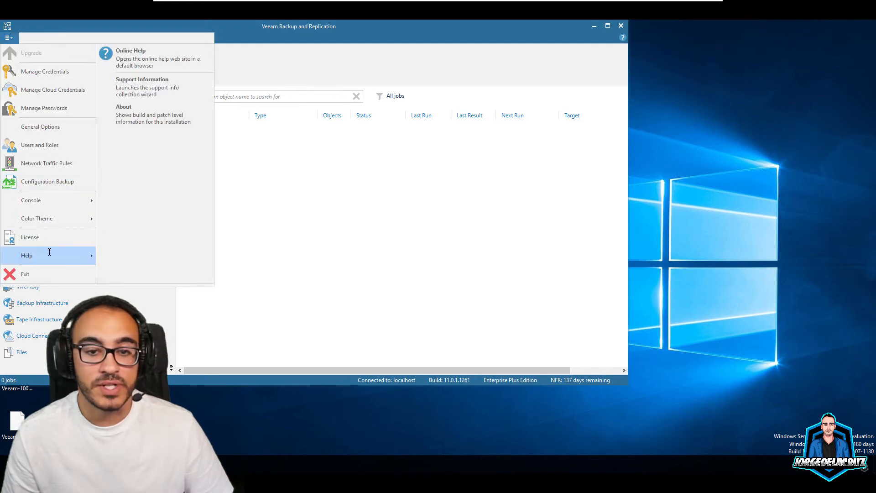
{"action": "left_click", "coordinate": [141, 119]}
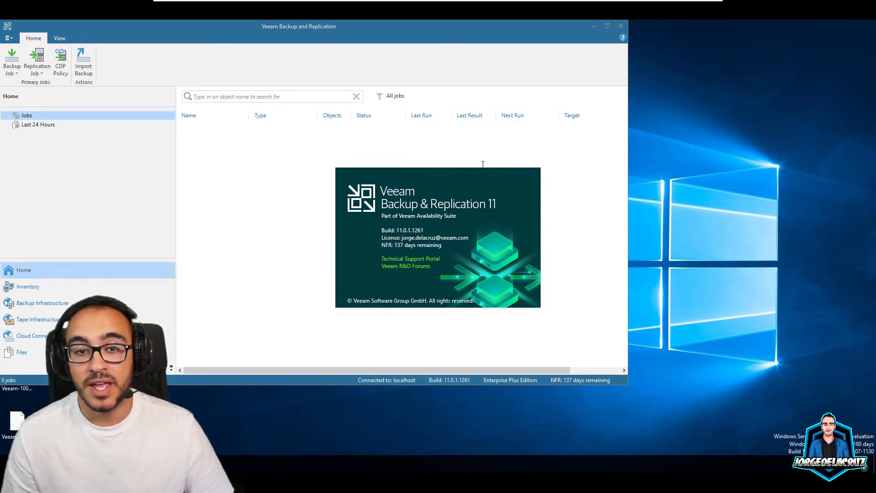
Untick Maintenance mode on the Cloud Connect node and confirm with Yes
{"action": "left_click", "coordinate": [260, 201]}
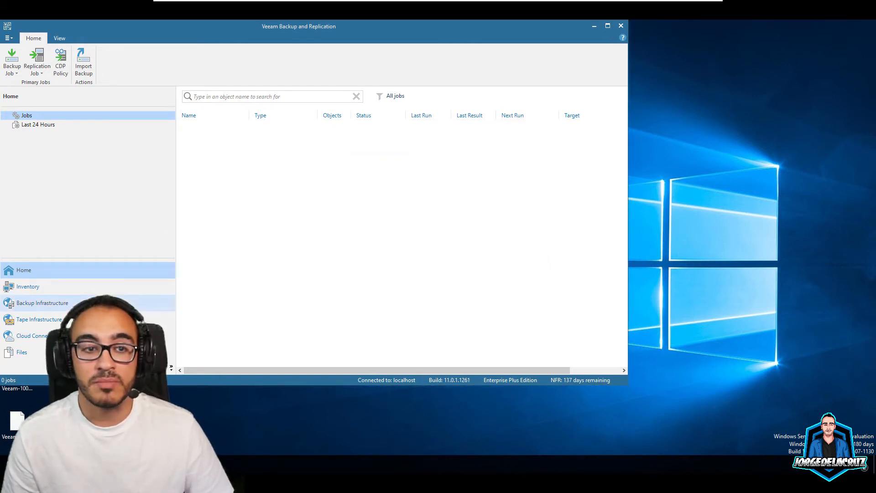
{"action": "left_click", "coordinate": [30, 335]}
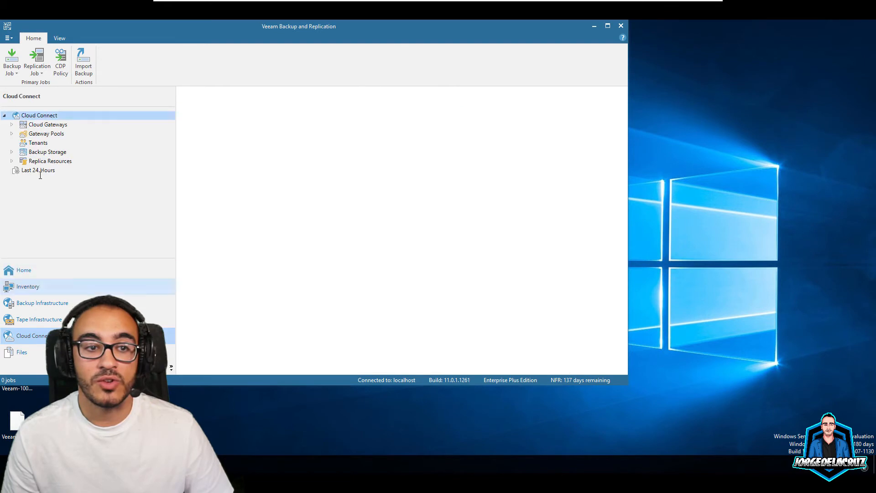
{"action": "right_click", "coordinate": [37, 115]}
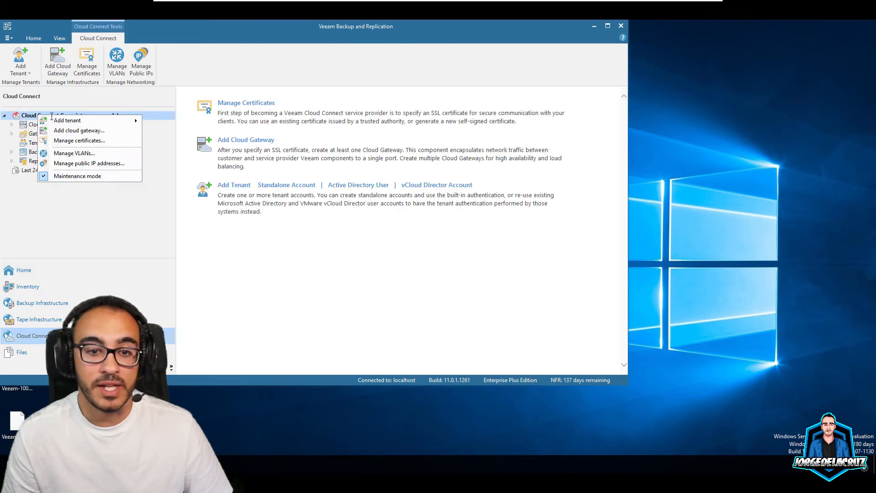
{"action": "left_click", "coordinate": [69, 175]}
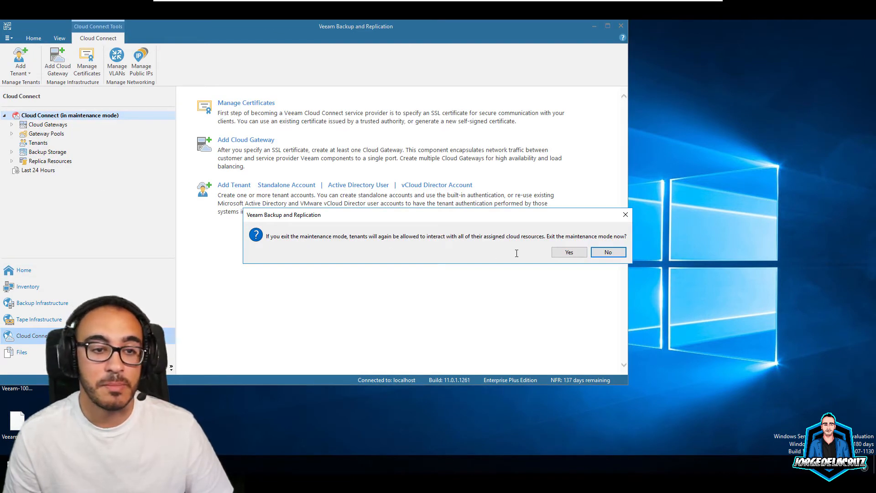
{"action": "left_click", "coordinate": [563, 252]}
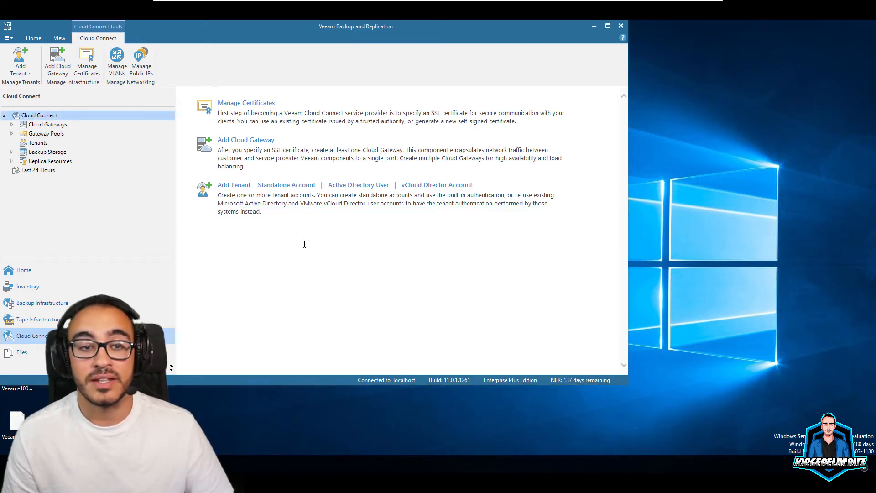
Open the KB4212 VSPC v6 release article in maximized Chrome, noting its required build 5.0.0.6726
{"action": "left_click", "coordinate": [594, 26]}
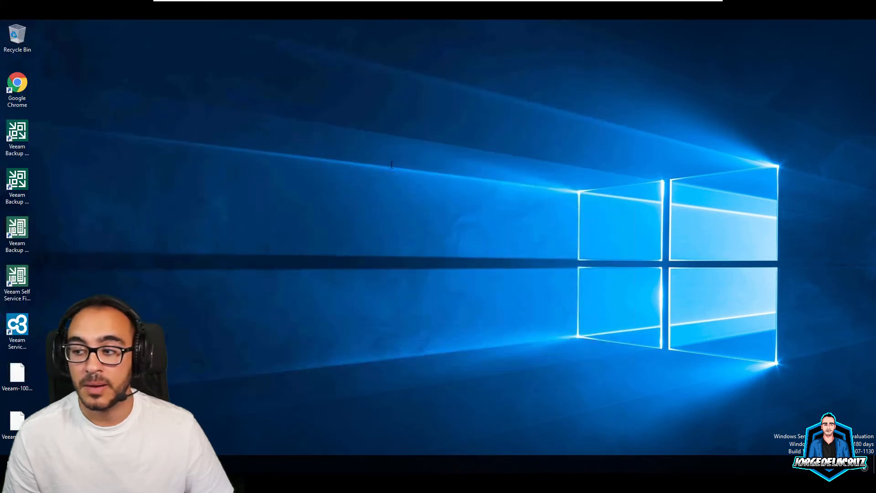
{"action": "double_click", "coordinate": [17, 86]}
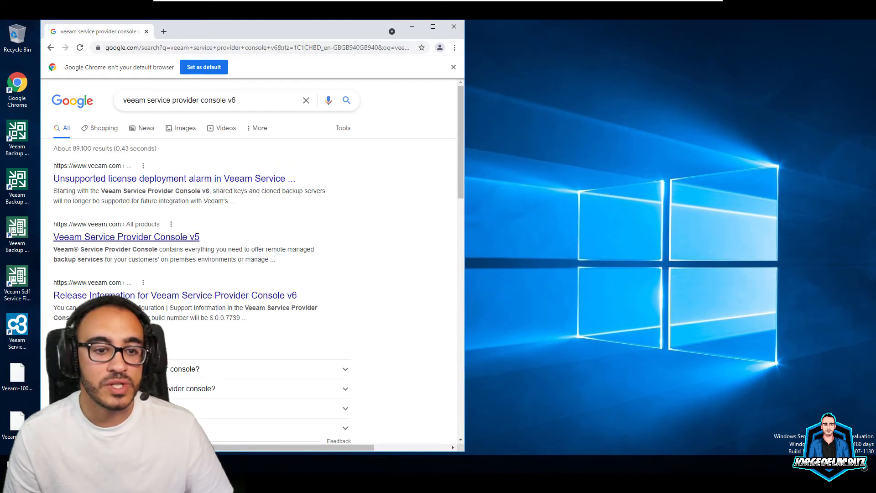
{"action": "left_click", "coordinate": [295, 296]}
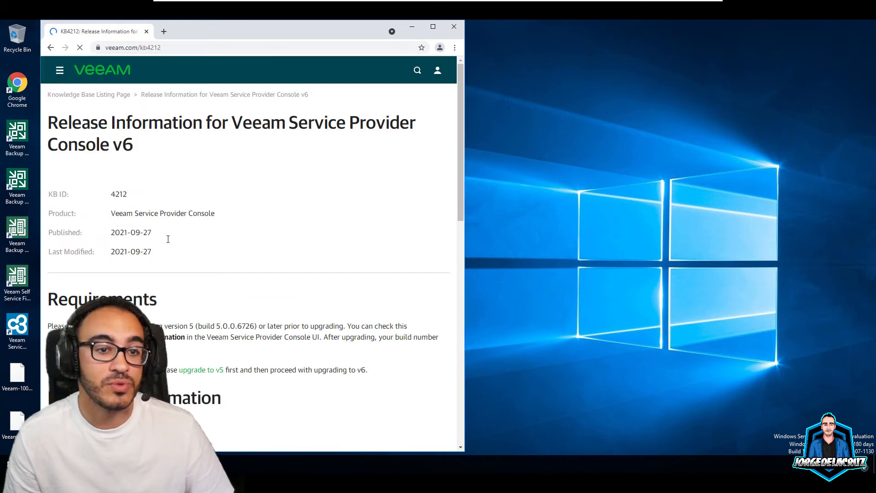
{"action": "left_click_drag", "start_coordinate": [155, 236], "coordinate": [105, 236]}
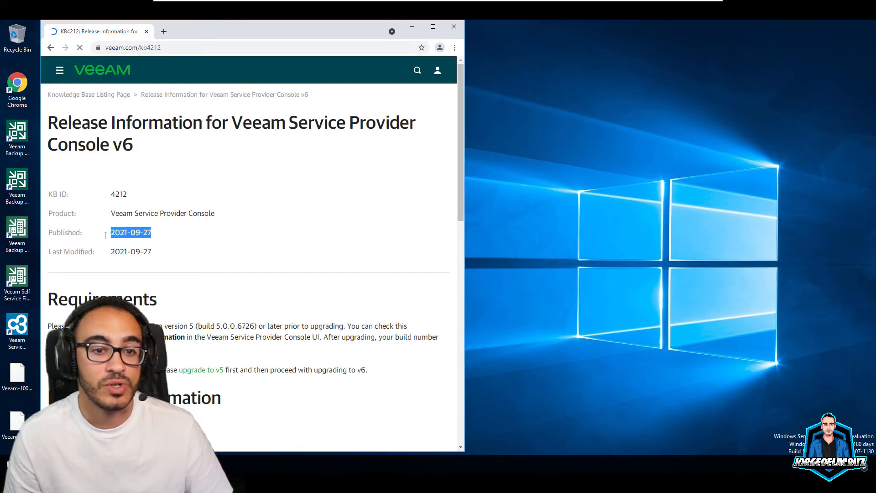
{"action": "left_click", "coordinate": [433, 27]}
{"action": "left_click_drag", "start_coordinate": [247, 229], "coordinate": [466, 229]}
{"action": "left_click", "coordinate": [298, 246]}
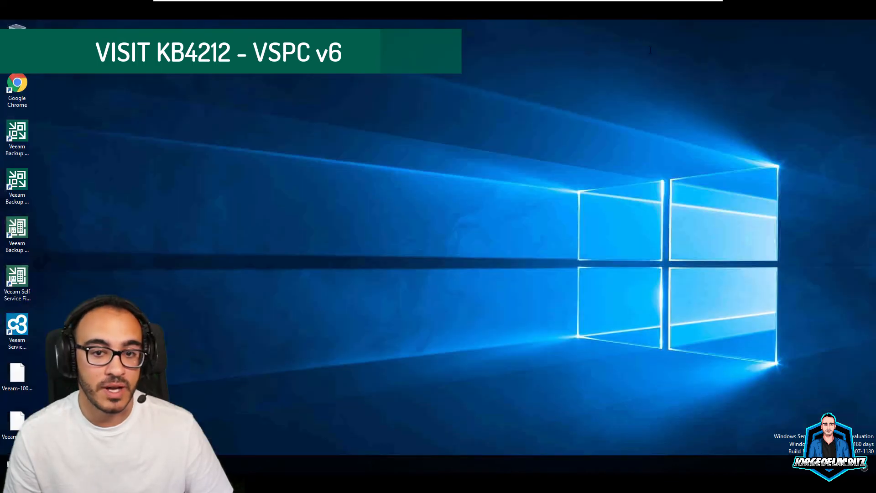
Open the portal shortcut in Chrome and log in with the administrator account's username and password
{"action": "left_click", "coordinate": [824, 26]}
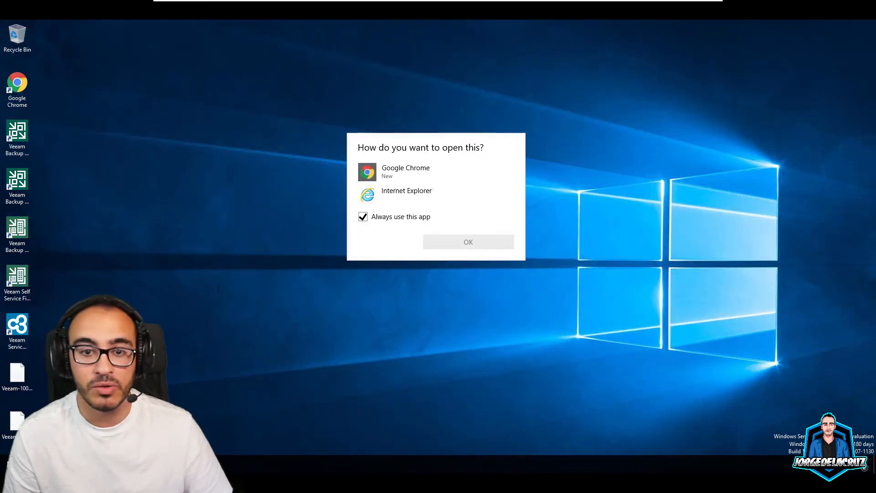
{"action": "left_click", "coordinate": [406, 171]}
{"action": "left_click", "coordinate": [456, 242]}
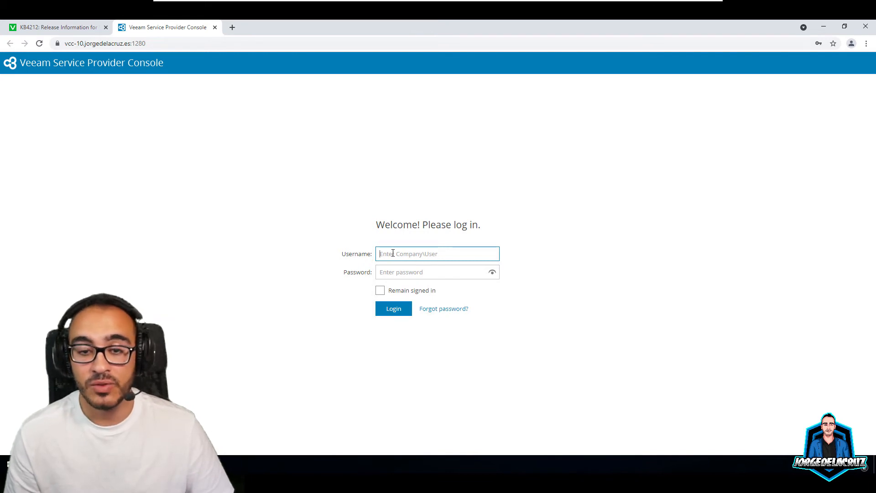
{"action": "type", "text": "jorgede"}
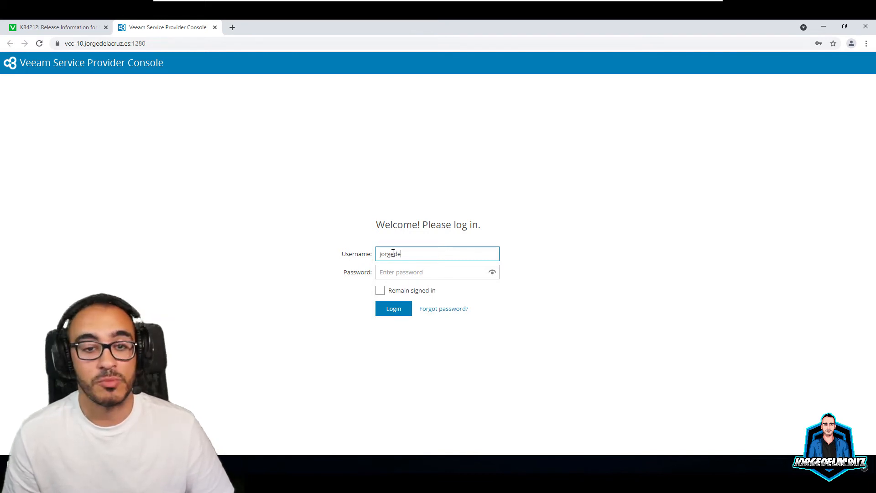
{"action": "type", "text": "lacruz\\administrator"}
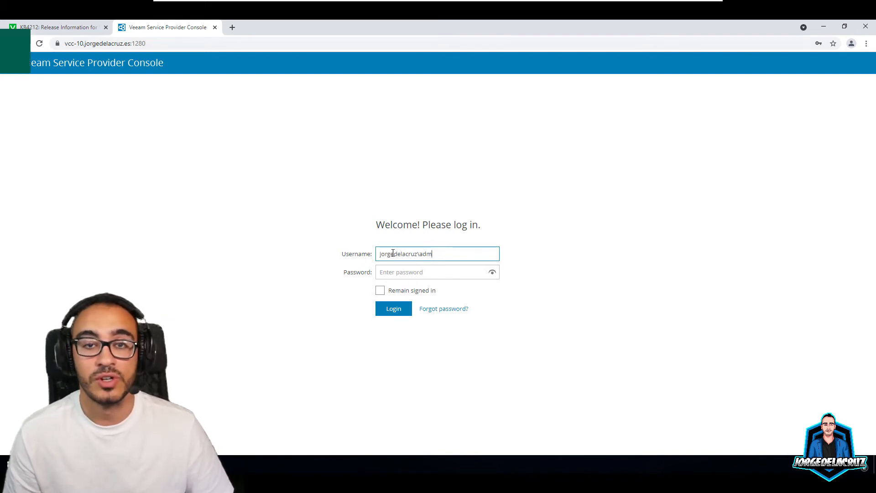
{"action": "key", "text": "Tab"}
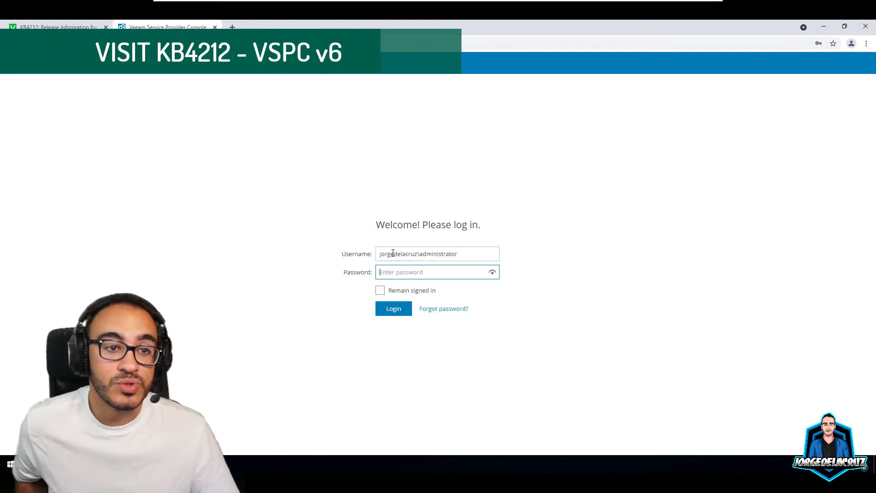
{"action": "type", "text": "•••••••••"}
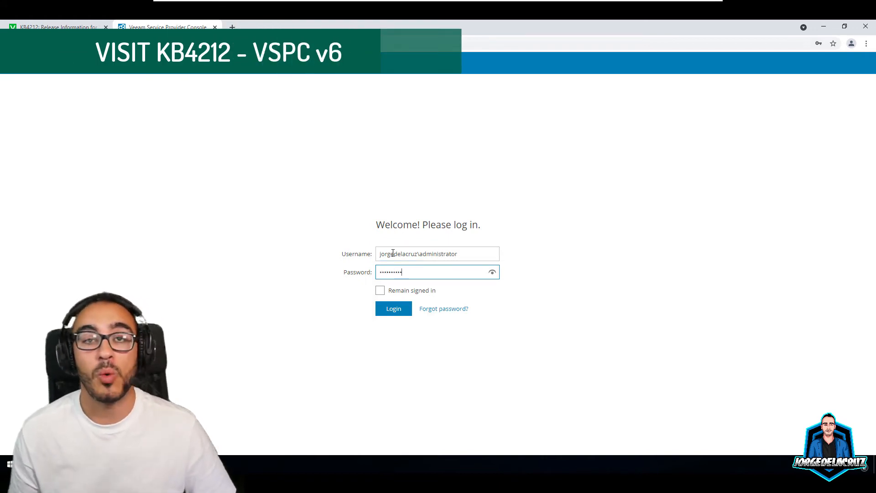
{"action": "type", "text": "••"}
{"action": "key", "text": "Return"}
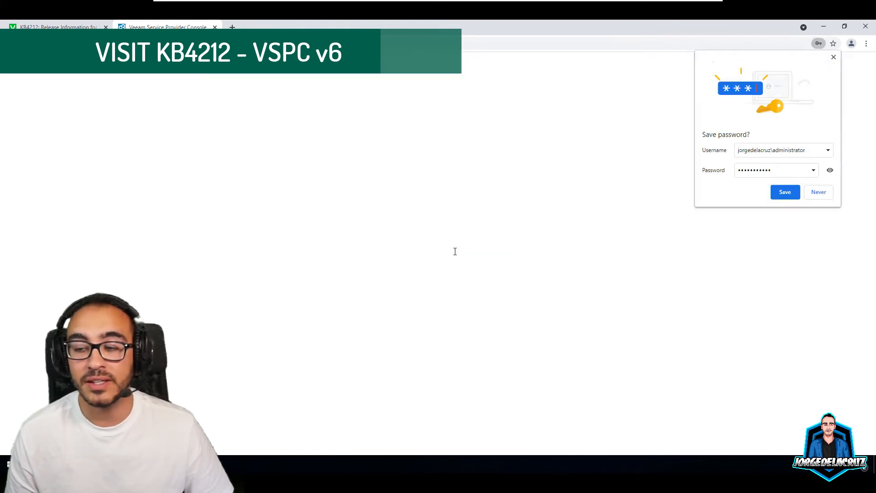
Read server version 5.0.0.6726 on the Configuration > Support page, then return to the KB4212 tab
{"action": "left_click", "coordinate": [834, 56]}
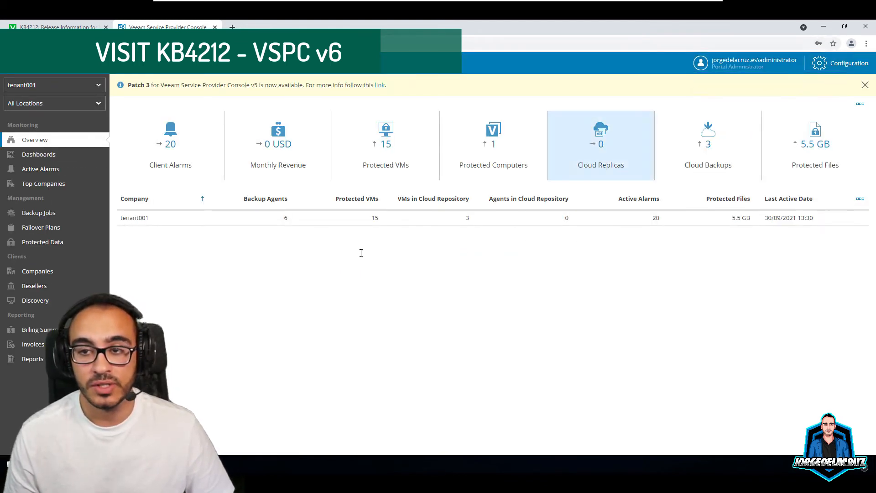
{"action": "left_click", "coordinate": [840, 63]}
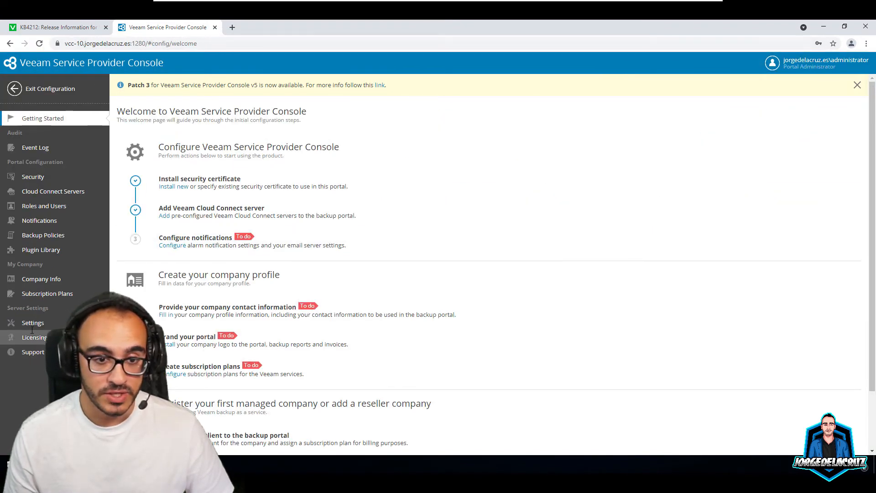
{"action": "left_click", "coordinate": [27, 352]}
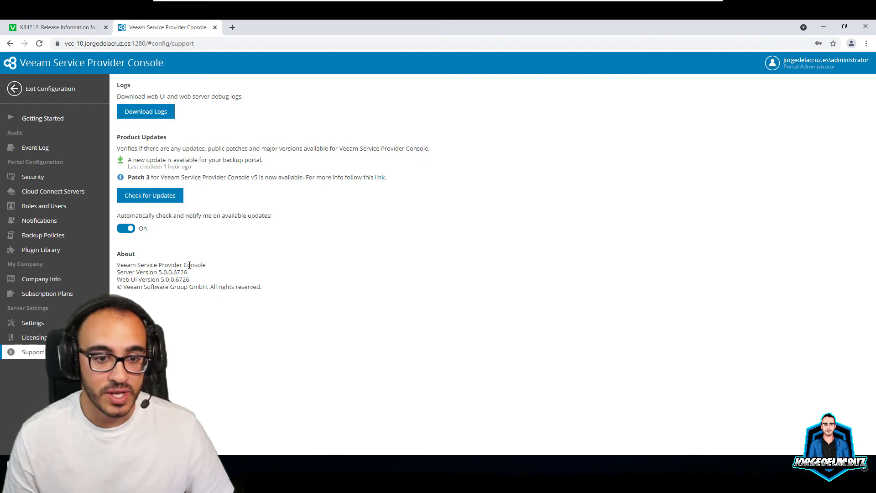
{"action": "left_click_drag", "start_coordinate": [164, 273], "coordinate": [195, 255]}
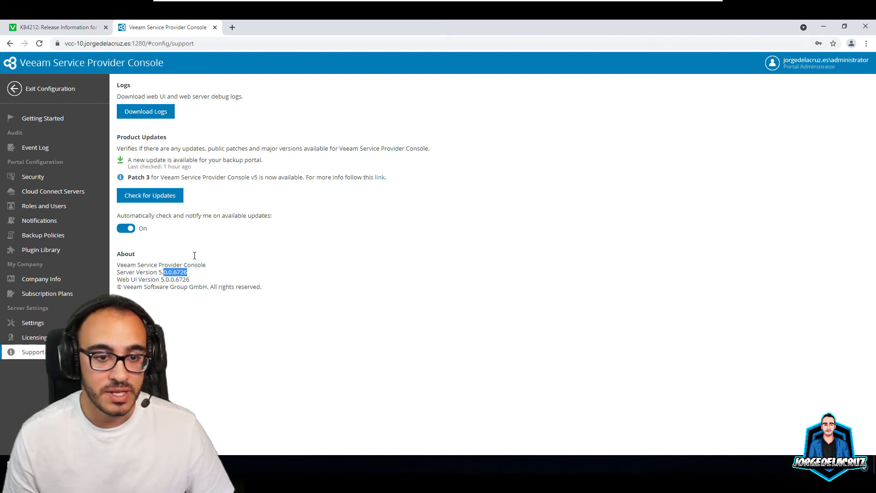
{"action": "left_click", "coordinate": [76, 28]}
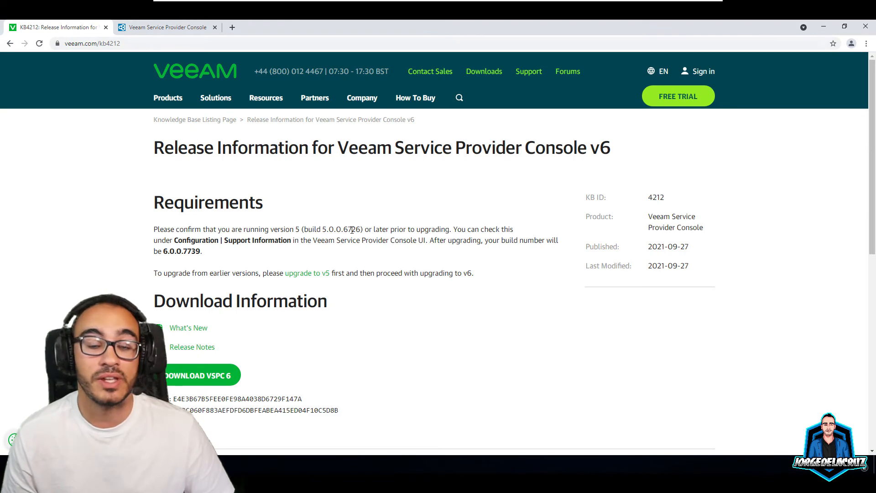
Check KB4212's minimum required build, then bring up the mounted VSPC 6 disc on drive H:
{"action": "left_click_drag", "start_coordinate": [322, 229], "coordinate": [393, 230]}
{"action": "left_click", "coordinate": [342, 253]}
{"action": "scroll", "coordinate": [342, 253], "scroll_direction": "down", "scroll_amount": 1}
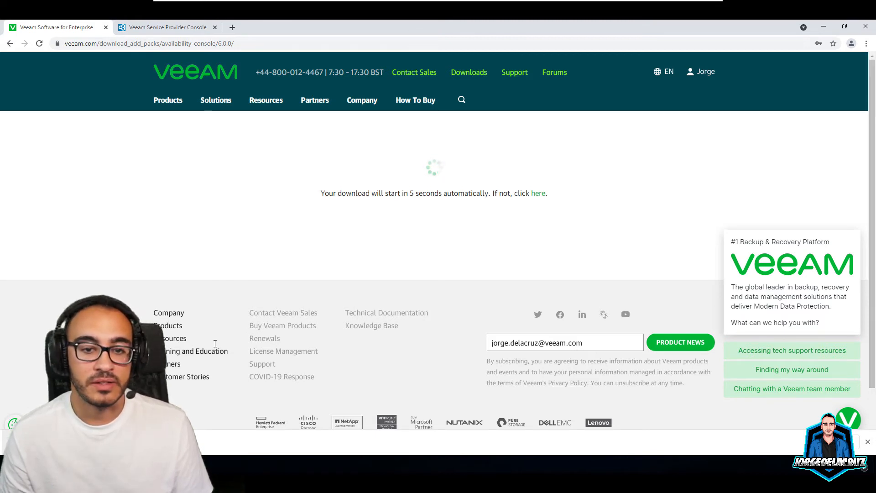
{"action": "mouse_move", "coordinate": [100, 464]}
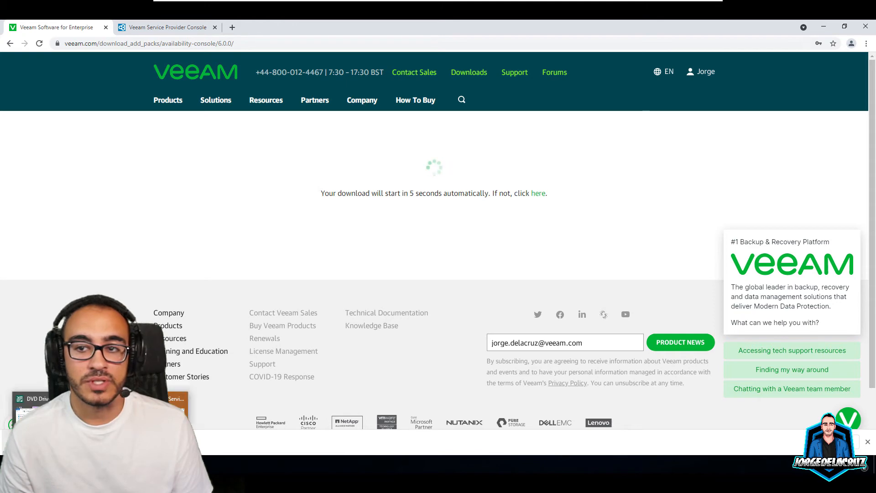
{"action": "left_click", "coordinate": [32, 410]}
Run Setup from drive H: and choose Upgrade to reach the License Agreement page
{"action": "left_click", "coordinate": [295, 235]}
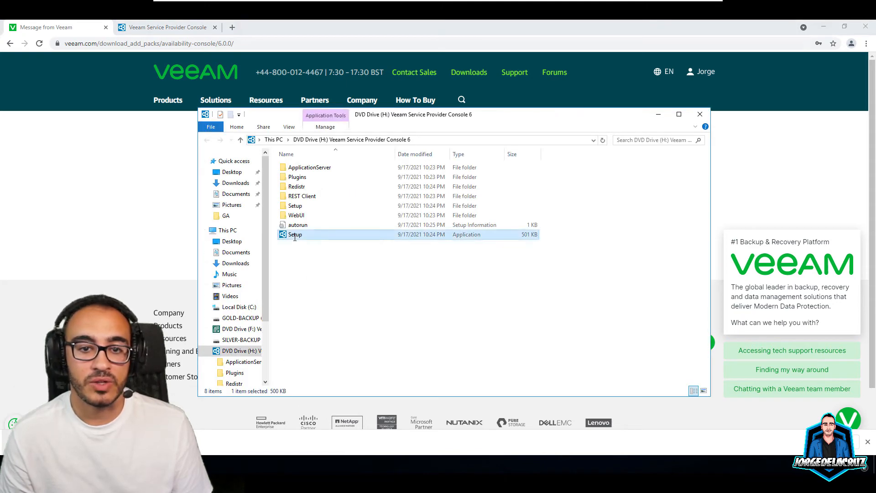
{"action": "double_click", "coordinate": [294, 237]}
{"action": "left_click", "coordinate": [823, 26]}
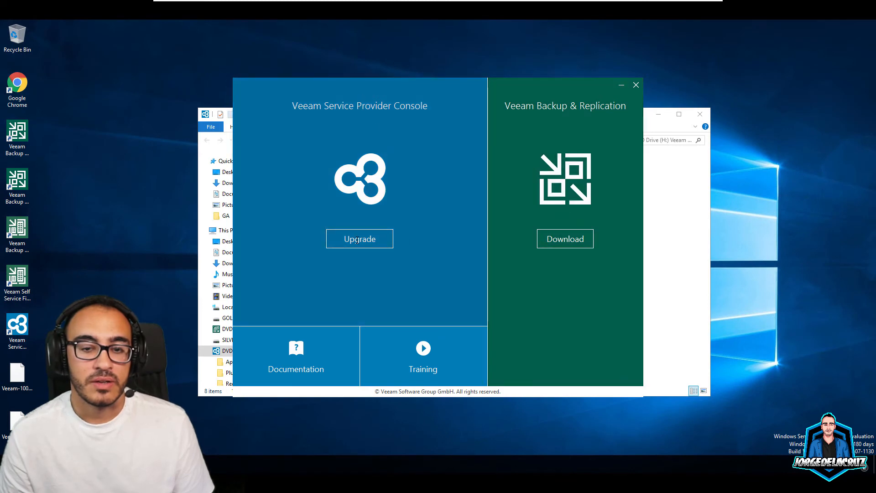
{"action": "left_click", "coordinate": [356, 239]}
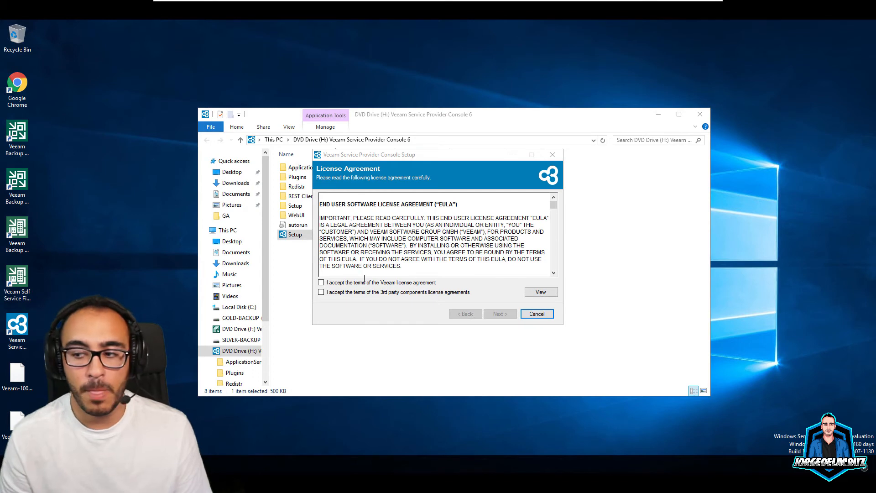
Accept the Veeam and third-party license terms and confirm upgrading the detected 5.0 components
{"action": "left_click", "coordinate": [321, 282]}
{"action": "left_click", "coordinate": [320, 292]}
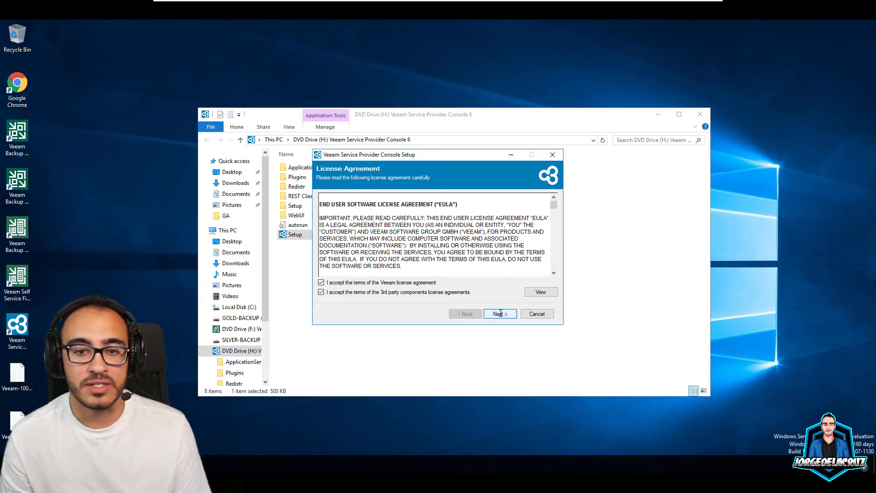
{"action": "left_click", "coordinate": [500, 313]}
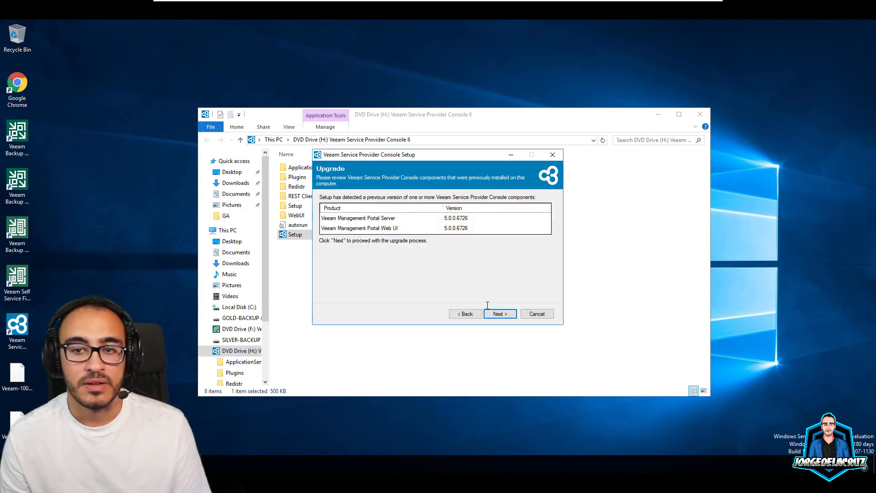
{"action": "left_click", "coordinate": [504, 313]}
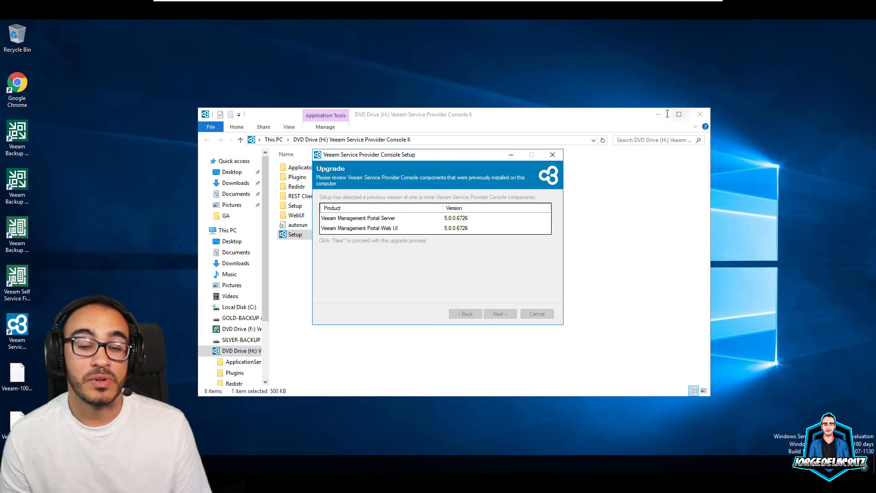
{"action": "left_click", "coordinate": [658, 114]}
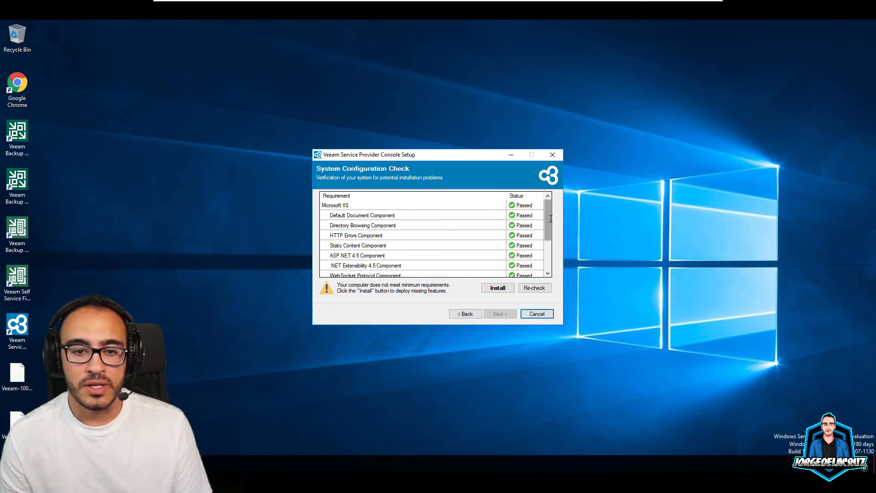
Install the missing IIS prerequisite features, then continue to the reboot prompt
{"action": "scroll", "coordinate": [540, 228], "scroll_direction": "down", "scroll_amount": 3}
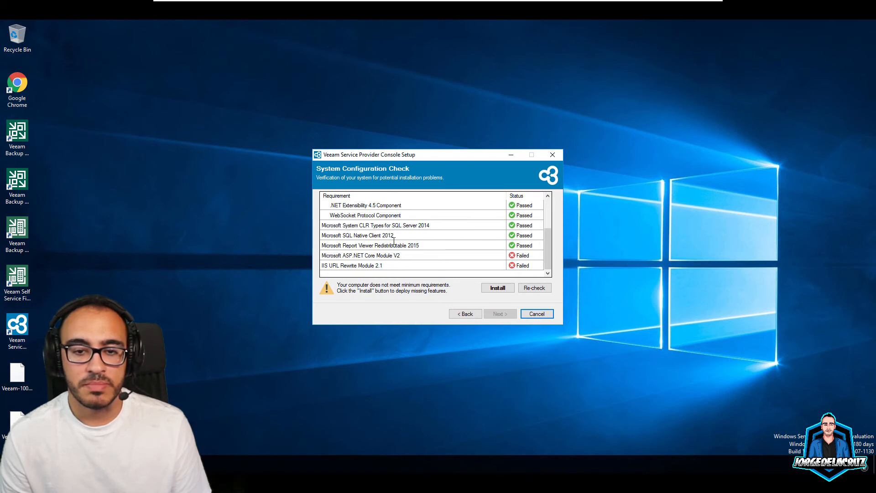
{"action": "left_click", "coordinate": [488, 288]}
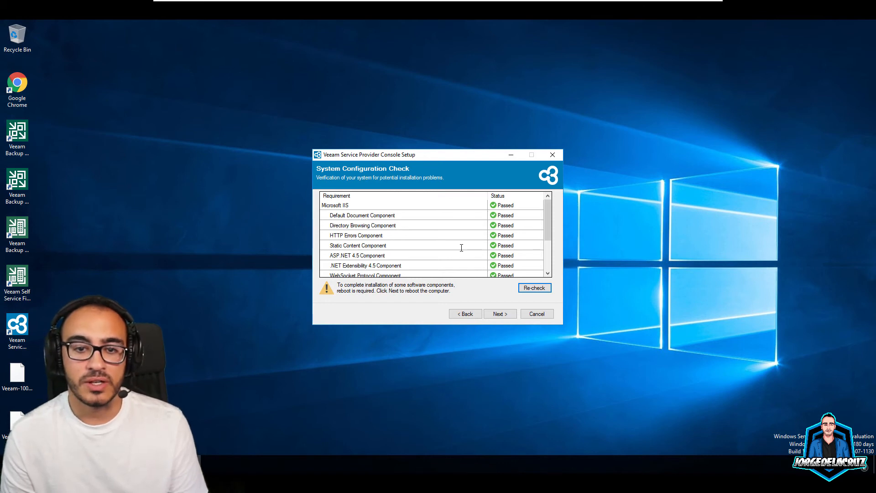
{"action": "left_click", "coordinate": [499, 313]}
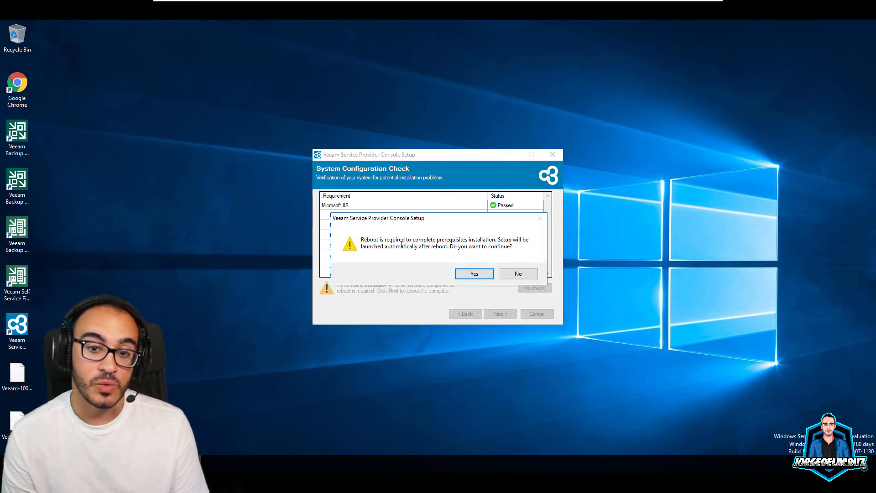
Reboot the server now and sign back in to the Administrator account with its password
{"action": "left_click", "coordinate": [474, 273]}
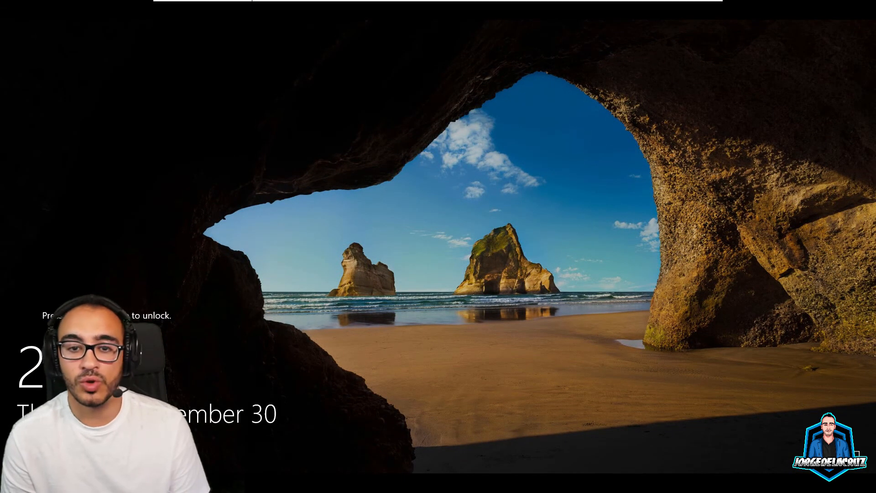
{"action": "mouse_move", "coordinate": [244, 4]}
{"action": "left_click", "coordinate": [236, 6]}
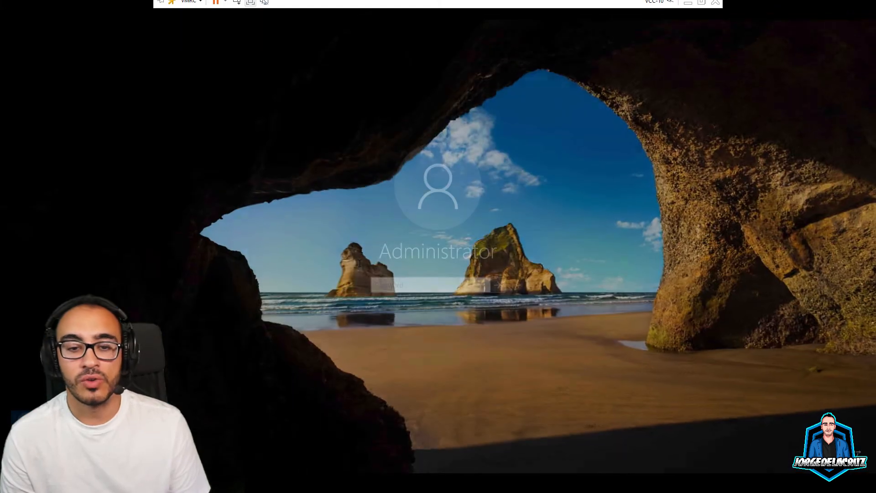
{"action": "left_click", "coordinate": [388, 285]}
{"action": "type", "text": "**********"}
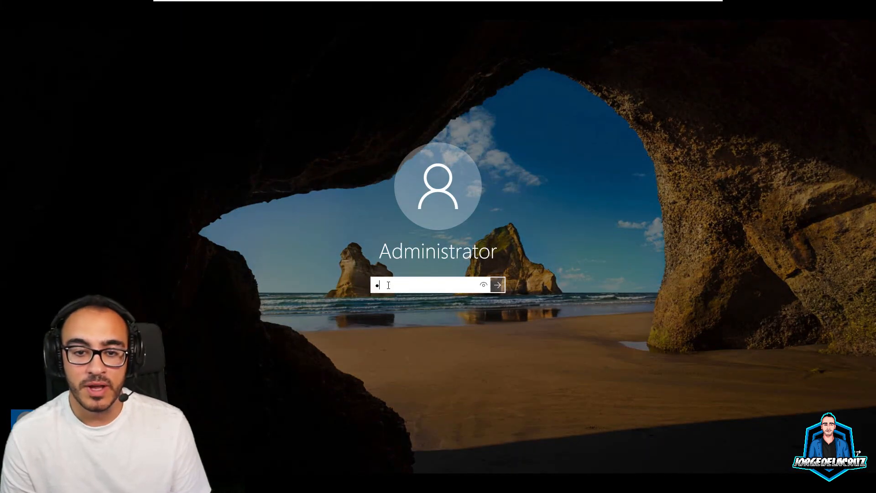
{"action": "type", "text": "**"}
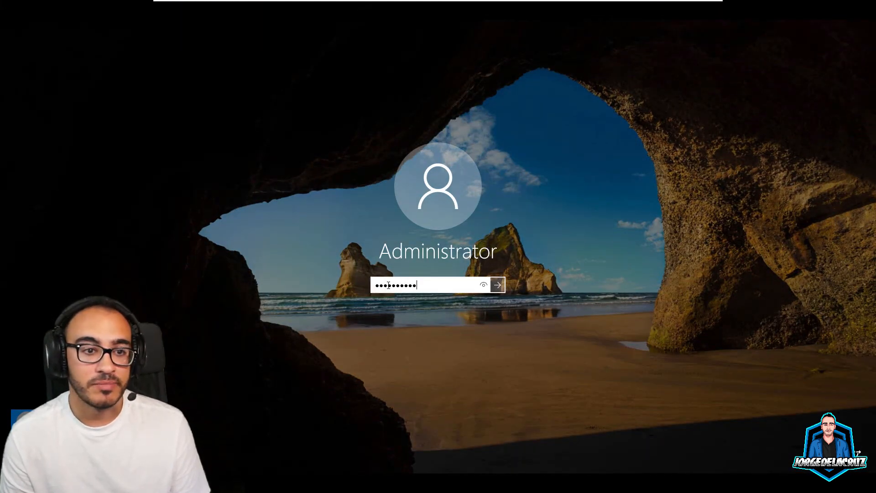
{"action": "key", "text": "Return"}
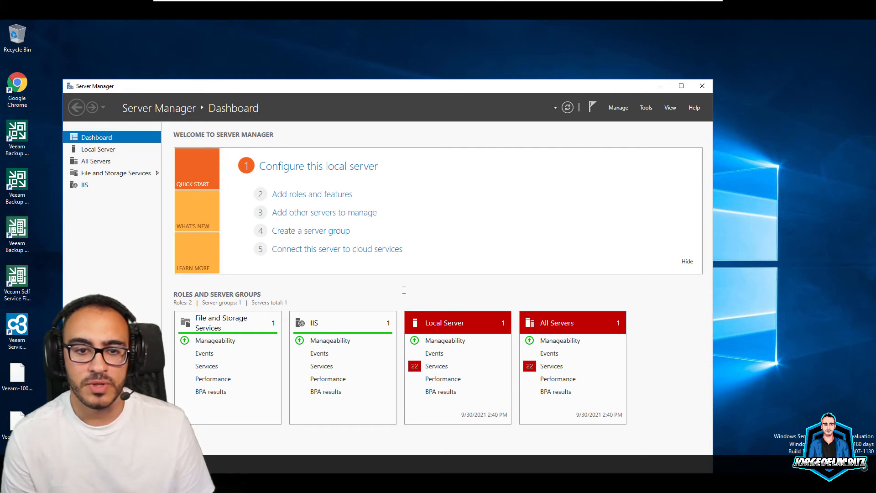
Mount the VSPC 6.0 ISO from Downloads and launch its setup as an upgrade
{"action": "left_click", "coordinate": [702, 86]}
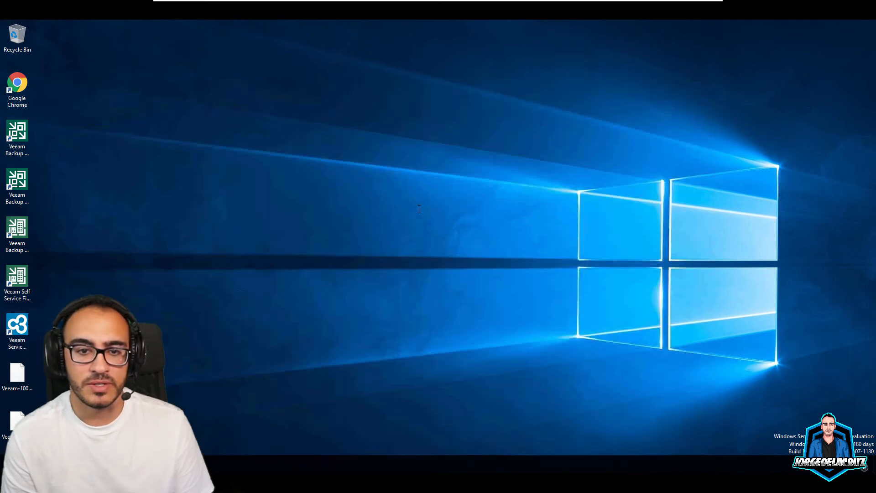
{"action": "left_click", "coordinate": [98, 464]}
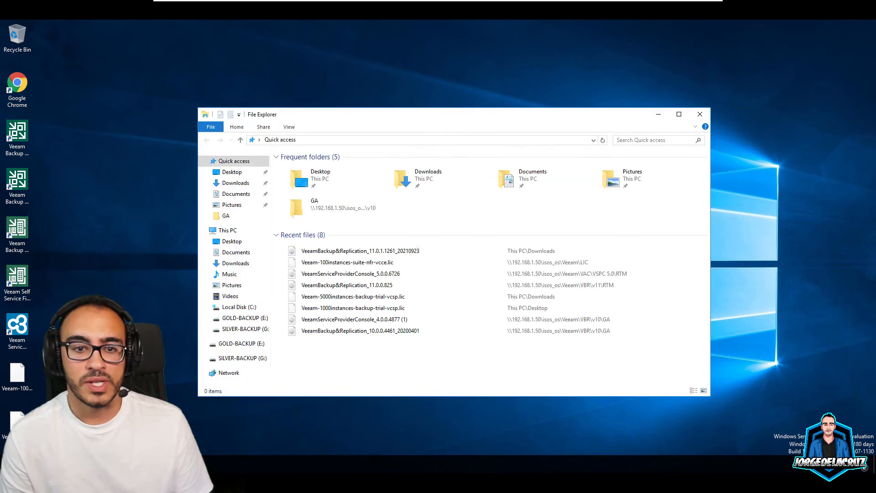
{"action": "left_click", "coordinate": [237, 182]}
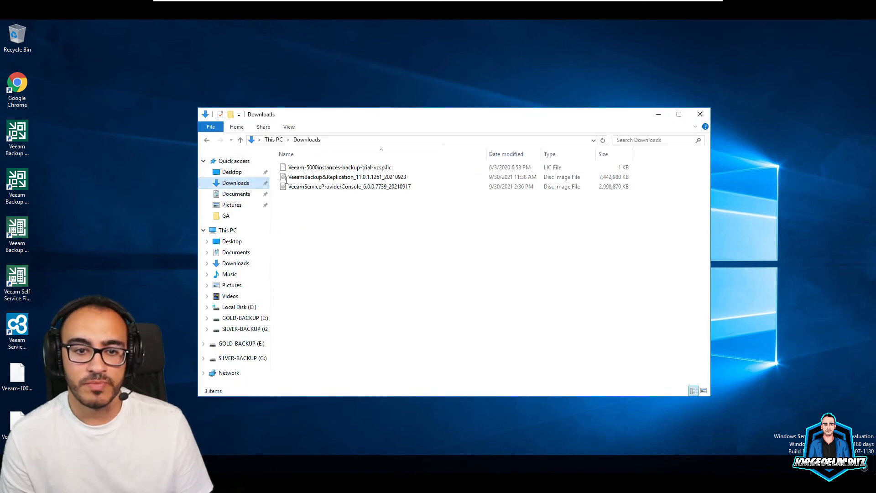
{"action": "double_click", "coordinate": [342, 186]}
{"action": "double_click", "coordinate": [344, 234]}
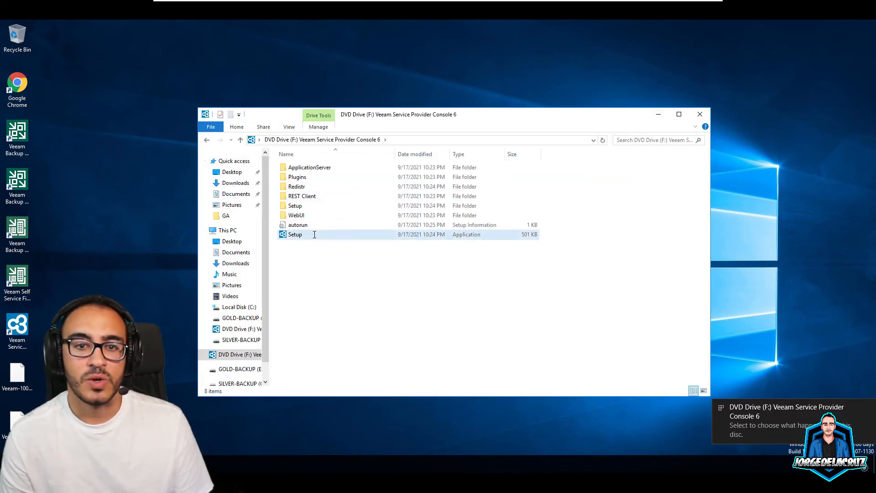
{"action": "left_click", "coordinate": [658, 114]}
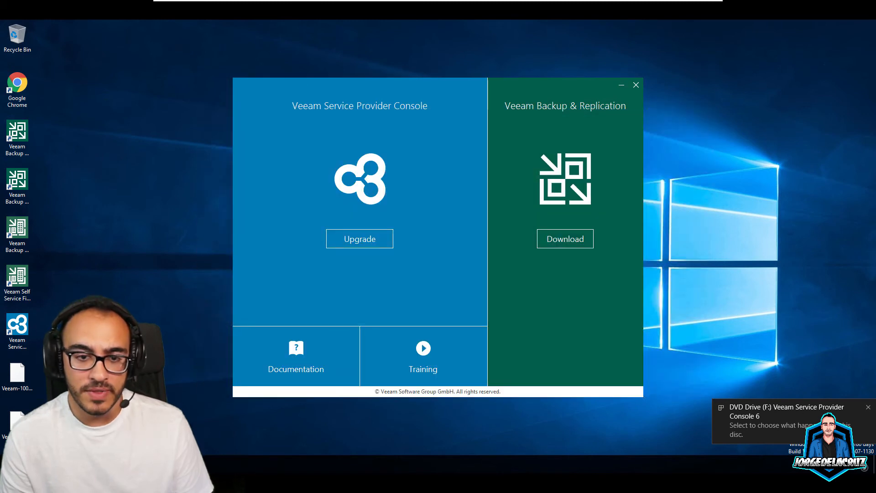
{"action": "left_click", "coordinate": [368, 232]}
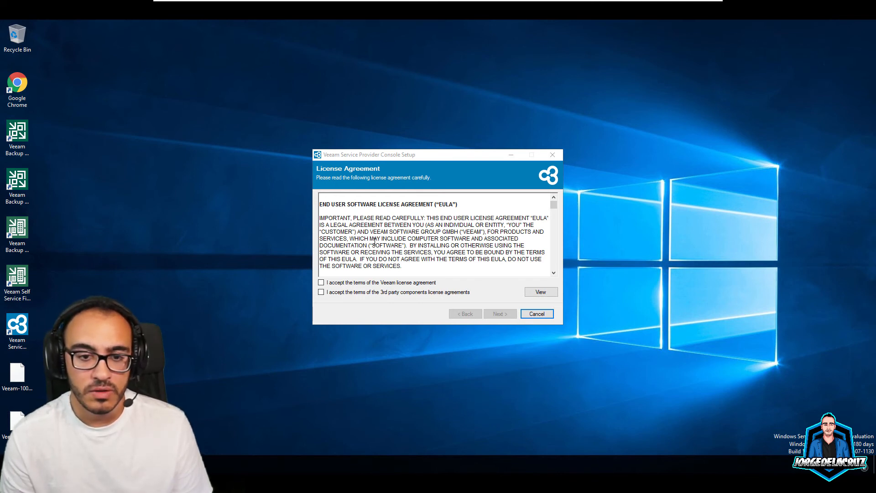
Accept the Veeam and third-party license terms and enter the service account password
{"action": "left_click", "coordinate": [322, 282]}
{"action": "left_click", "coordinate": [321, 292]}
{"action": "left_click", "coordinate": [489, 315]}
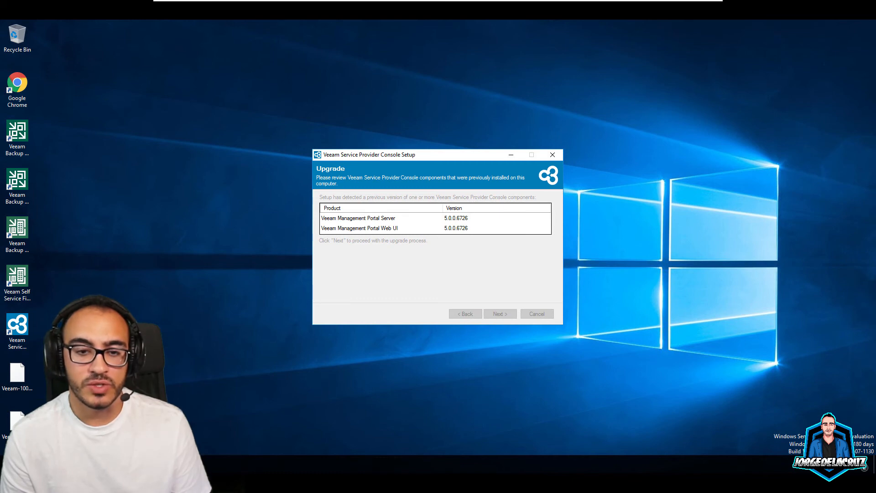
{"action": "left_click", "coordinate": [395, 238]}
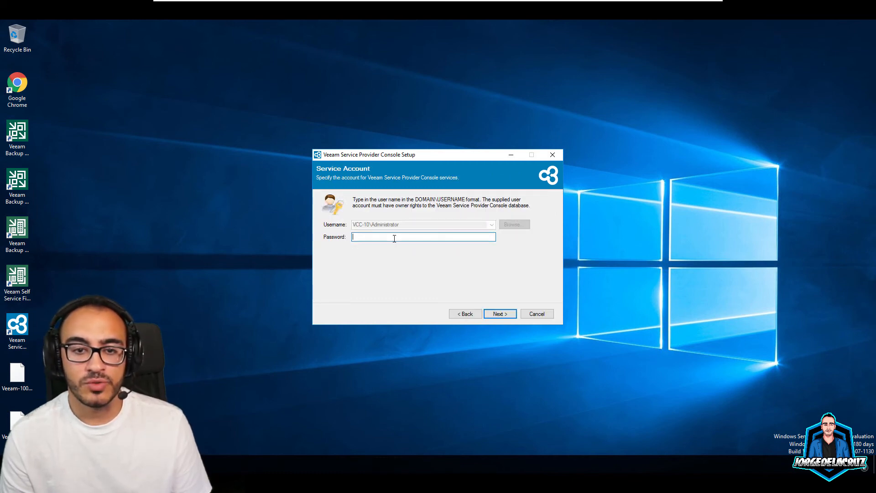
{"action": "type", "text": "***"}
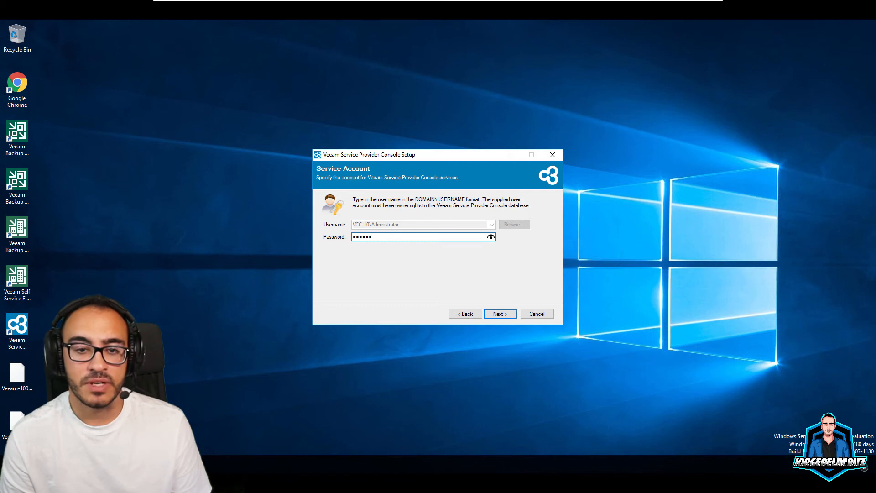
{"action": "key", "text": "Return"}
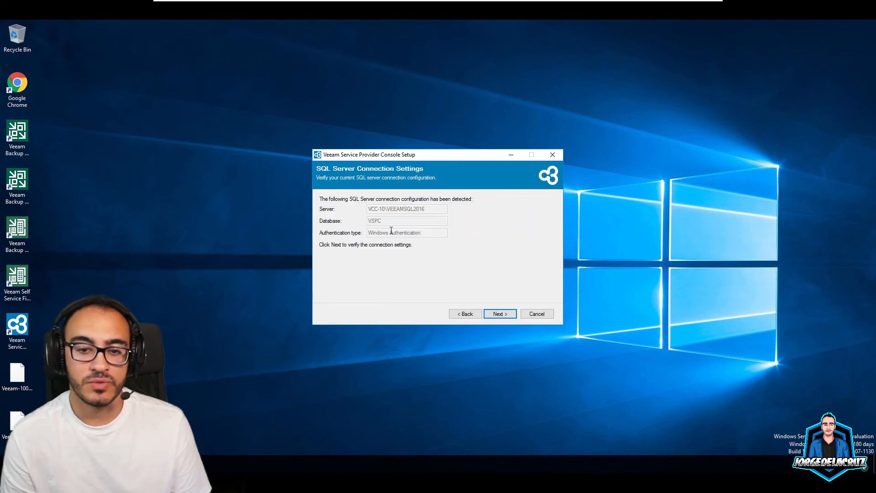
Keep the detected SQL Server settings, install the upgrade, and finish the wizard
{"action": "left_click", "coordinate": [500, 313]}
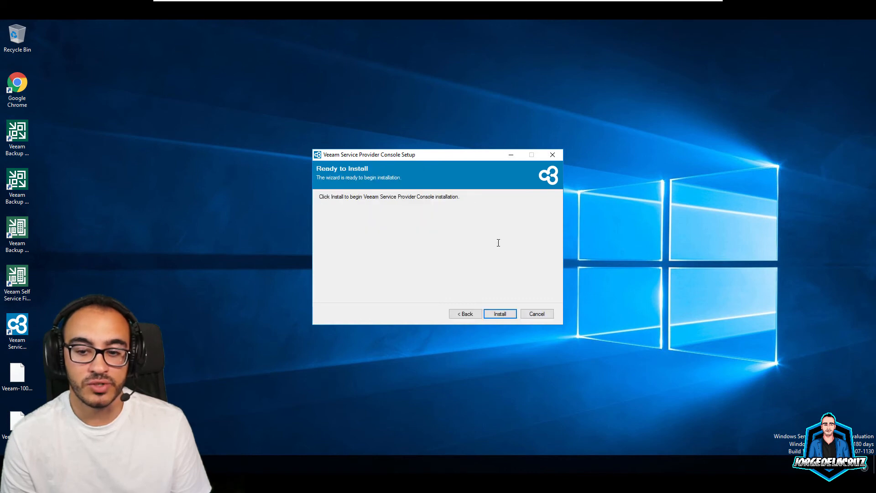
{"action": "left_click", "coordinate": [500, 314]}
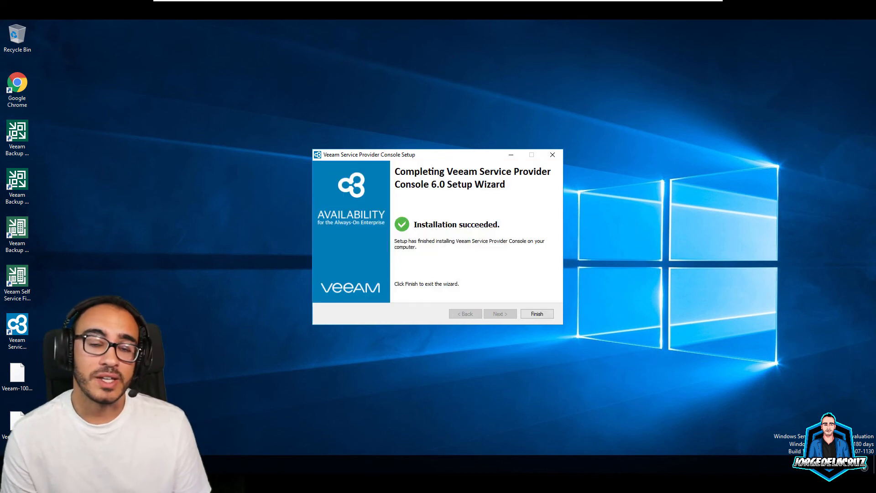
{"action": "left_click", "coordinate": [537, 314]}
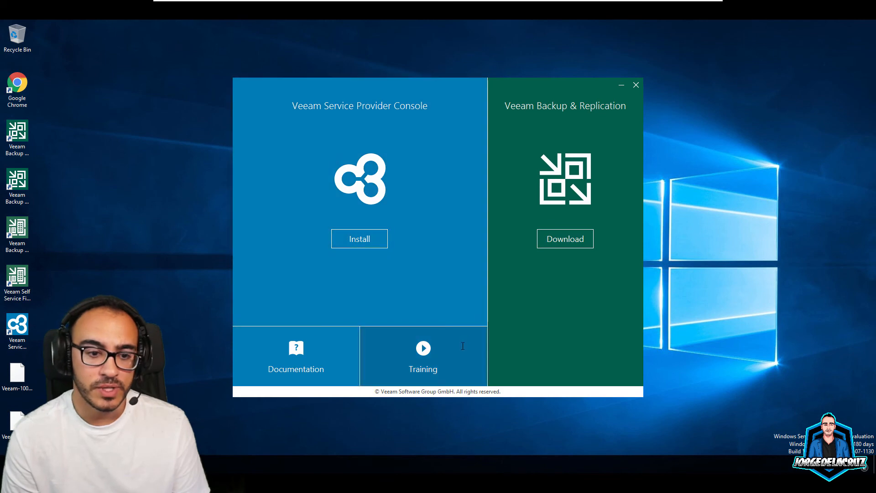
Close the Veeam launcher and open the Service Provider Console web portal maximized
{"action": "left_click", "coordinate": [635, 85]}
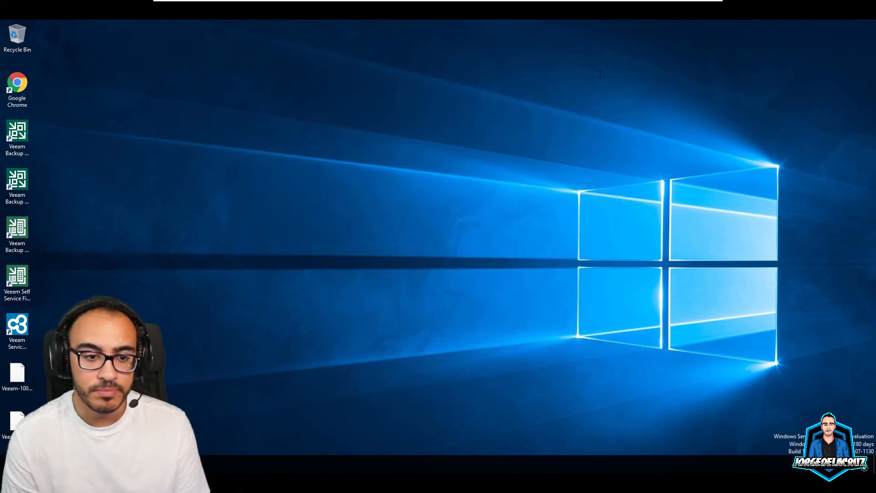
{"action": "double_click", "coordinate": [17, 325]}
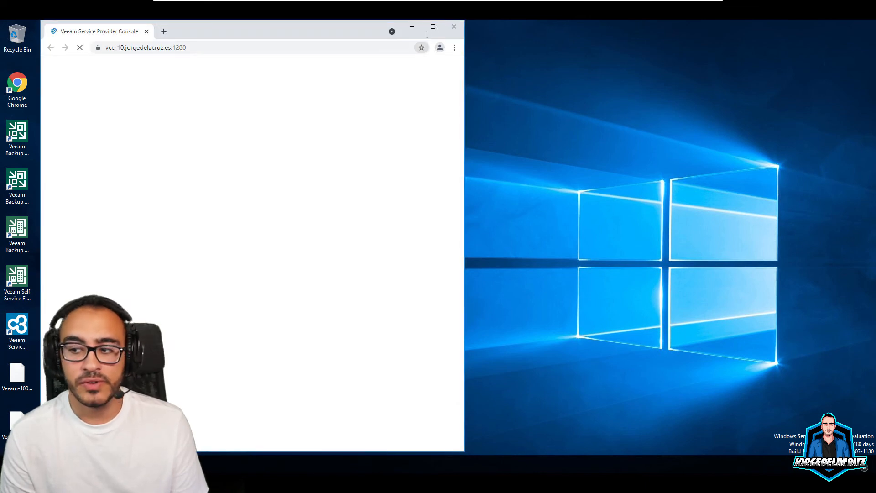
{"action": "left_click", "coordinate": [432, 27]}
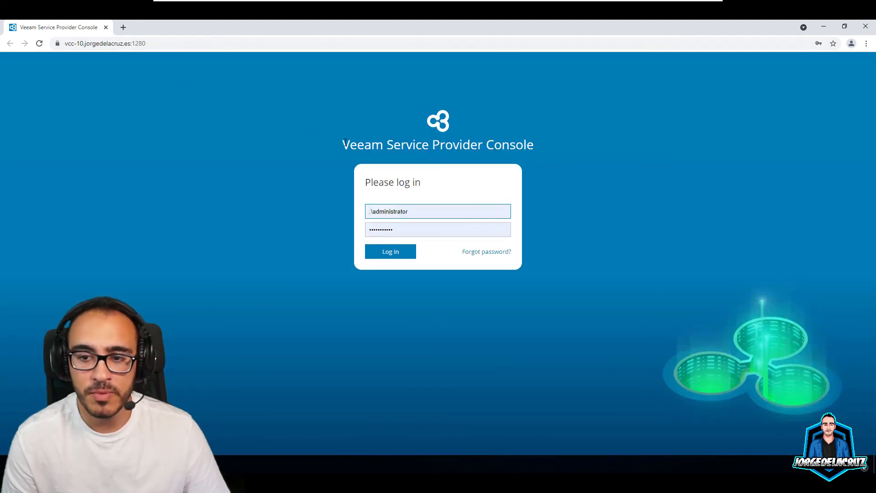
Log in with the username's domain prefix changed to the server name
{"action": "left_click_drag", "start_coordinate": [346, 144], "coordinate": [474, 149]}
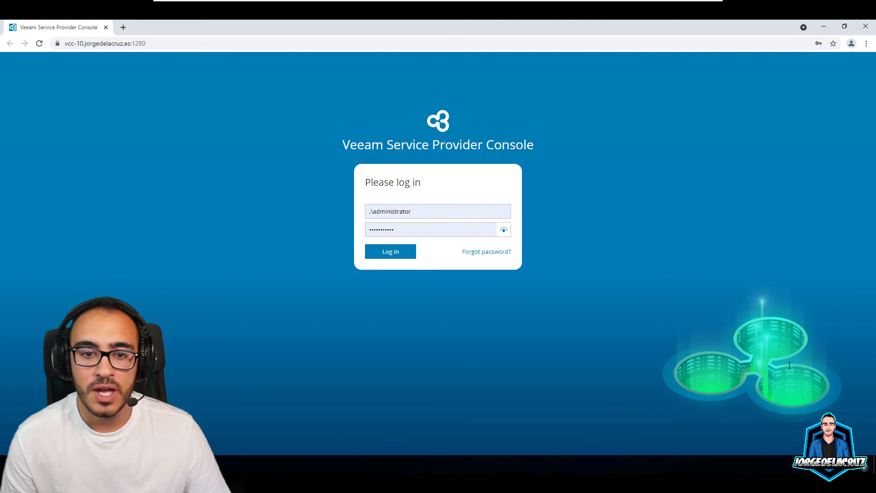
{"action": "left_click", "coordinate": [416, 213]}
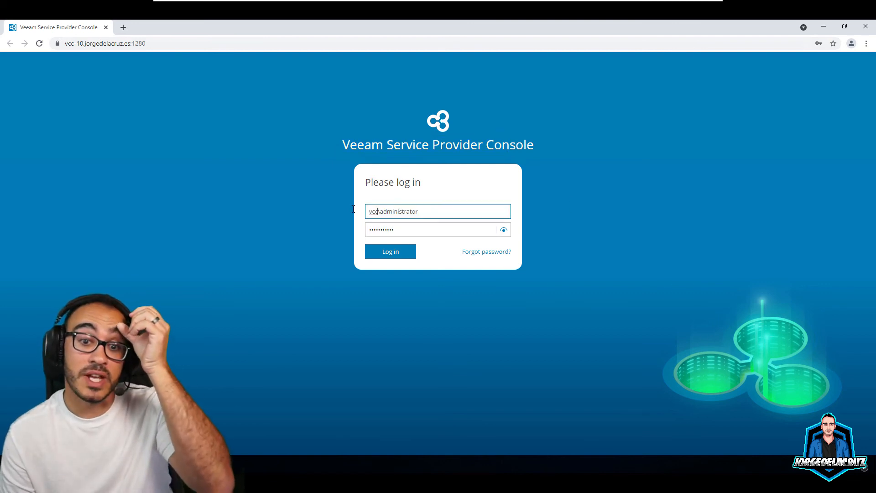
{"action": "type", "text": "_"}
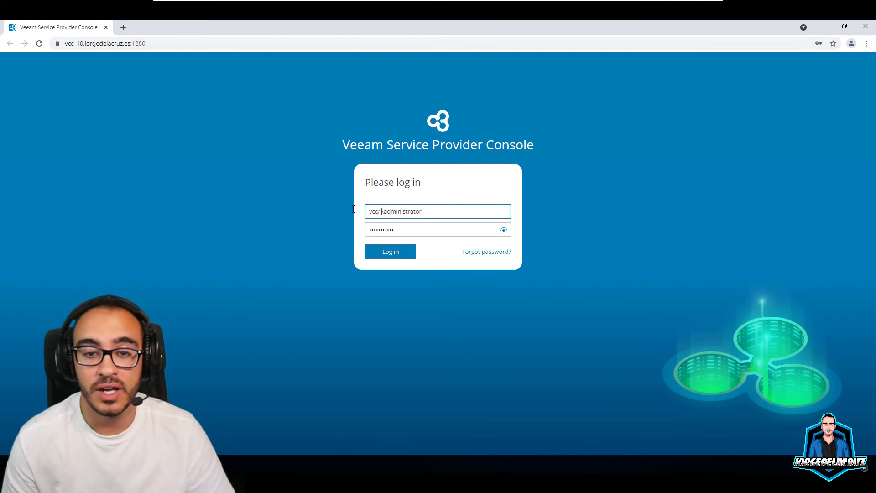
{"action": "key", "text": "BackSpace"}
{"action": "type", "text": "-10"}
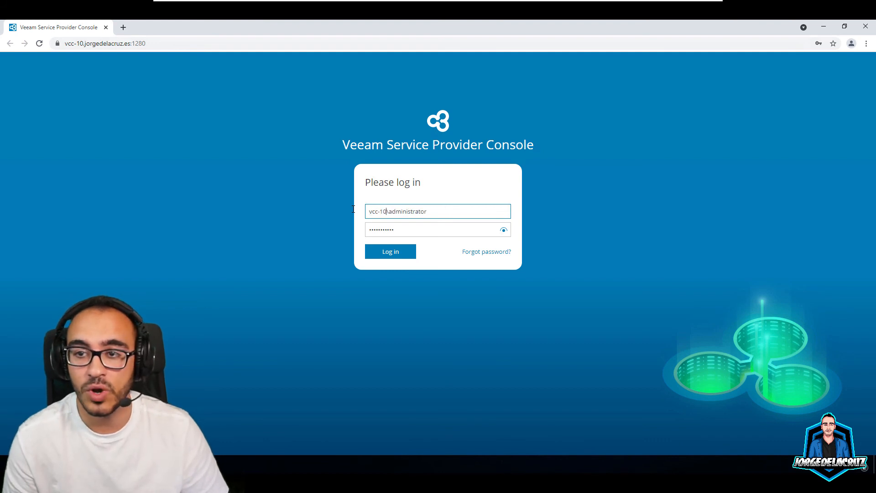
{"action": "key", "text": "Return"}
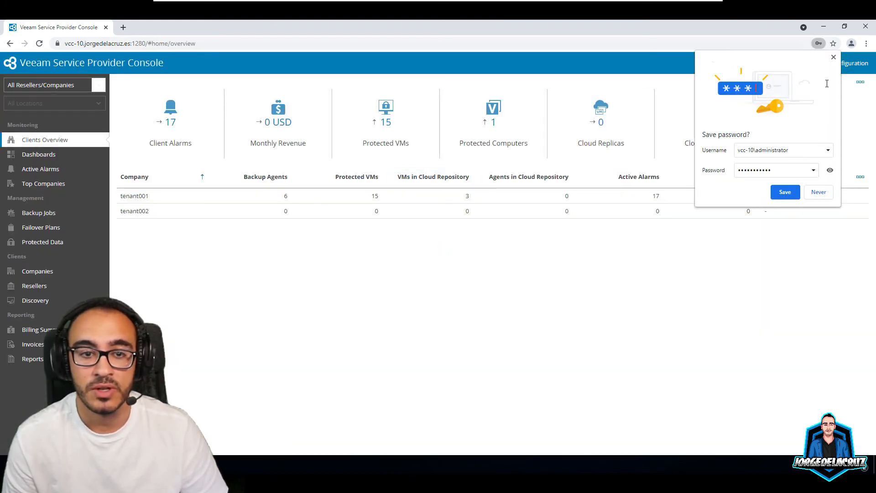
Save the browser login, confirm version 6.0.0.7739 under Support, and open the Plugin Library
{"action": "left_click", "coordinate": [785, 191]}
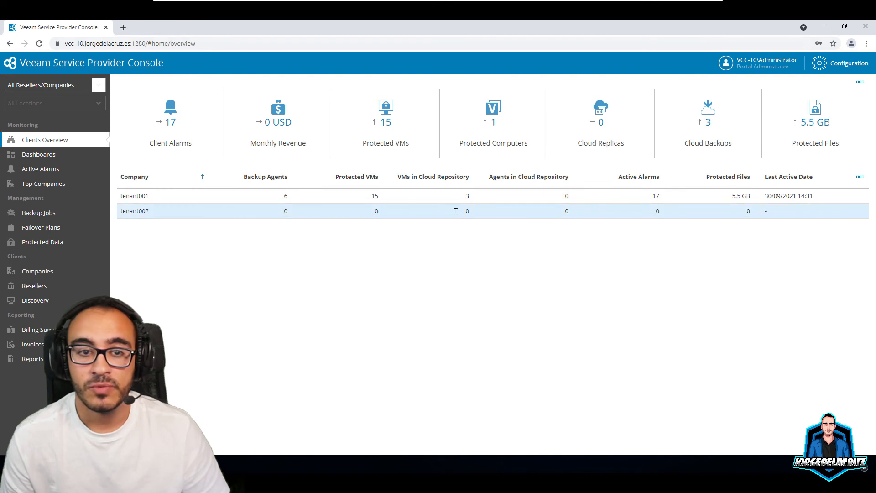
{"action": "left_click", "coordinate": [836, 65]}
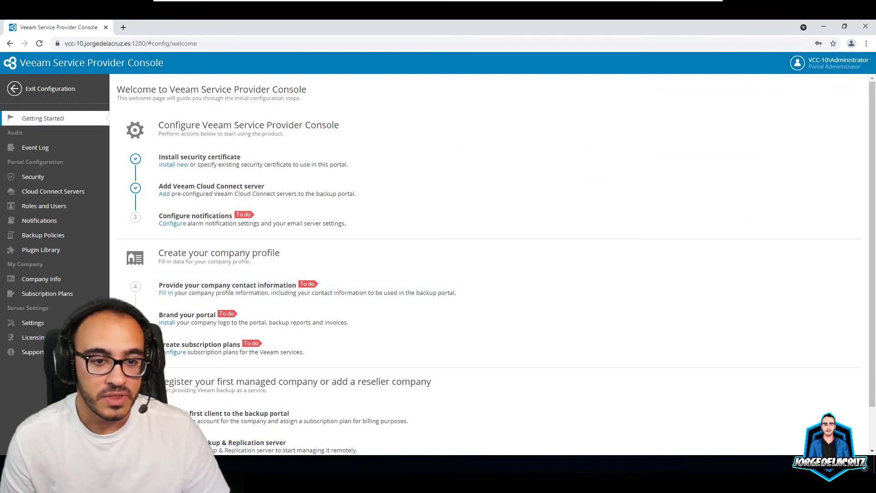
{"action": "left_click", "coordinate": [32, 352]}
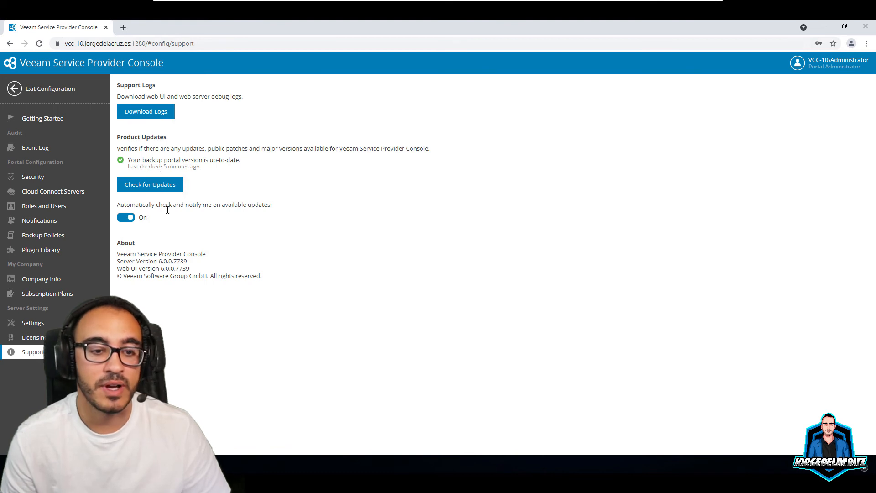
{"action": "double_click", "coordinate": [161, 262]}
{"action": "left_click", "coordinate": [206, 389]}
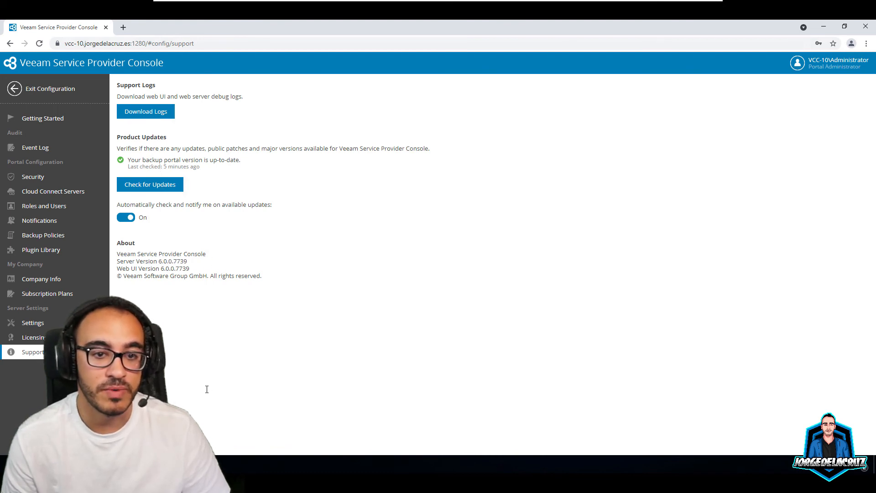
{"action": "left_click", "coordinate": [41, 323]}
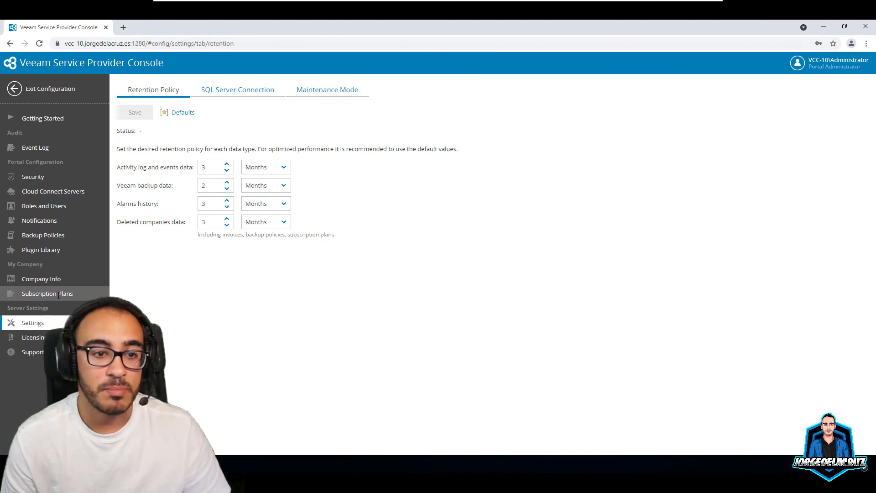
{"action": "left_click", "coordinate": [82, 250]}
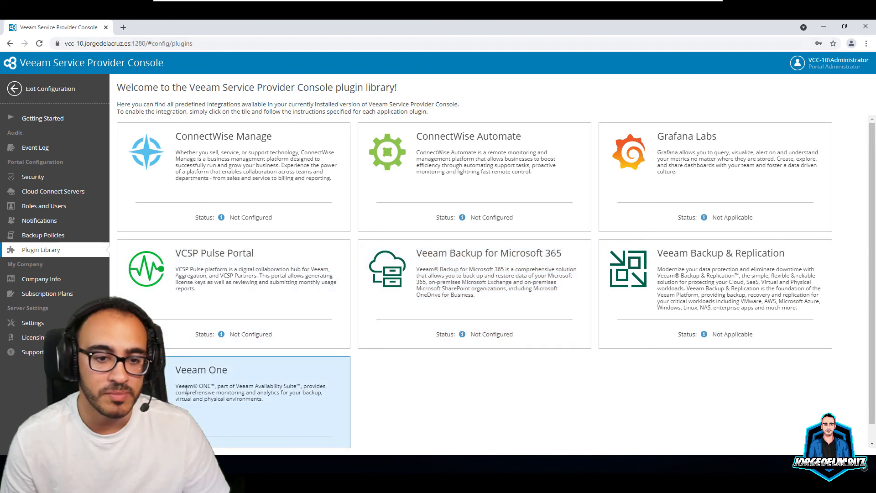
{"action": "scroll", "coordinate": [306, 378], "scroll_direction": "down", "scroll_amount": 1}
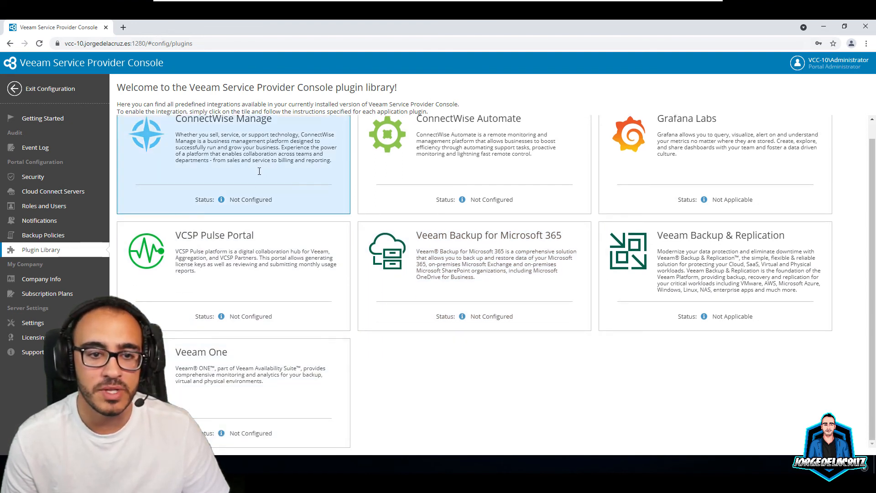
{"action": "scroll", "coordinate": [253, 196], "scroll_direction": "up", "scroll_amount": 1}
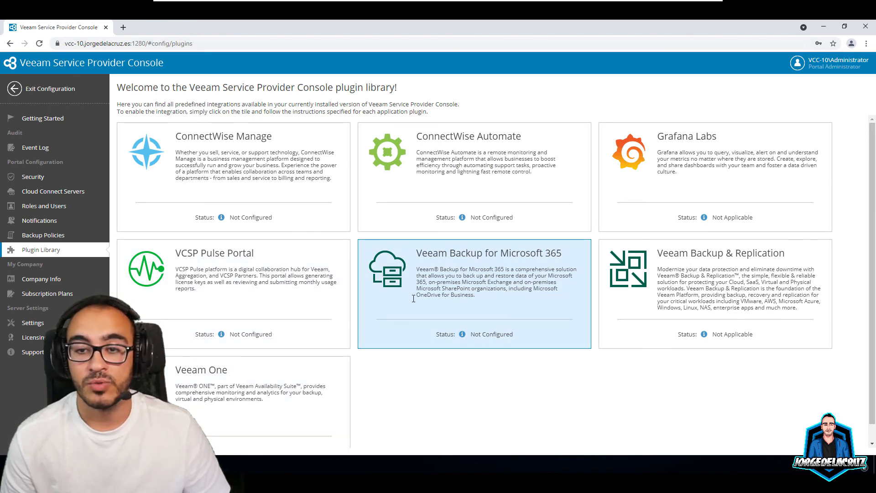
{"action": "scroll", "coordinate": [446, 349], "scroll_direction": "down", "scroll_amount": 1}
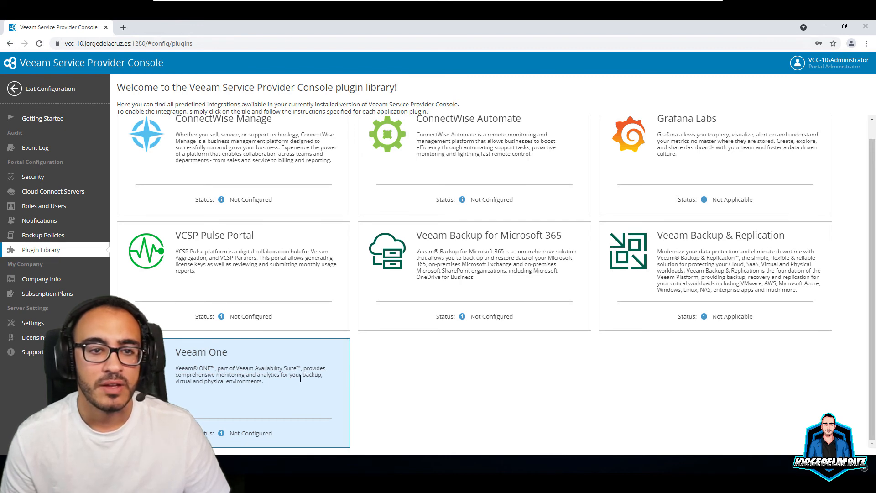
{"action": "left_click", "coordinate": [276, 384]}
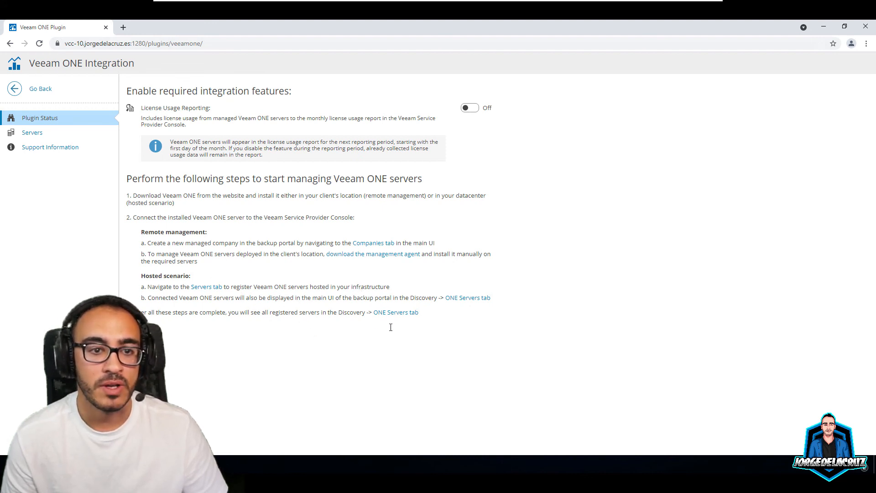
{"action": "left_click", "coordinate": [47, 136]}
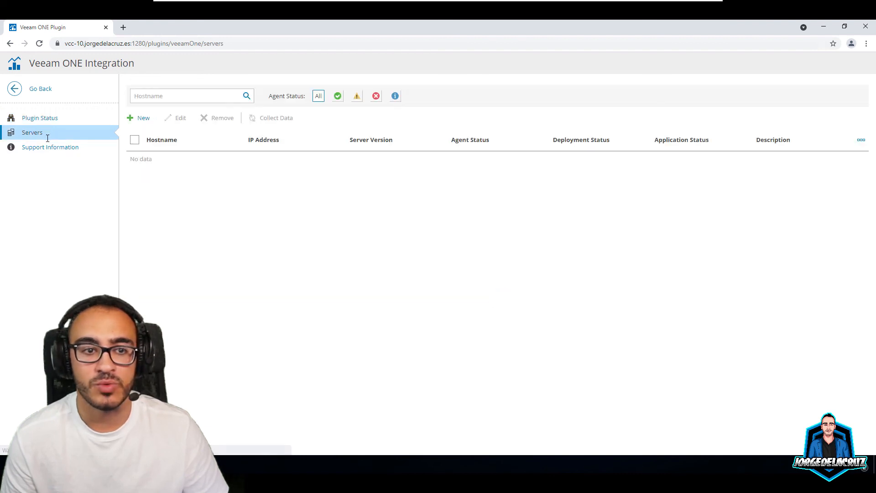
{"action": "left_click", "coordinate": [45, 150]}
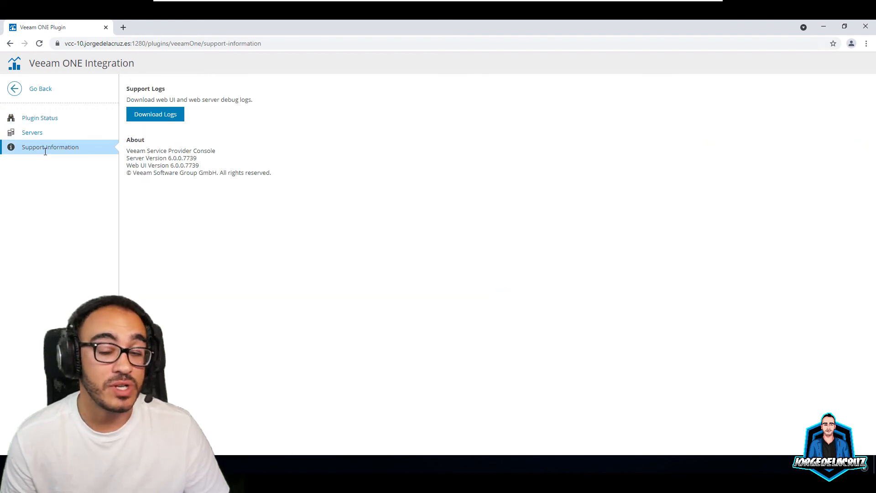
{"action": "left_click", "coordinate": [15, 89]}
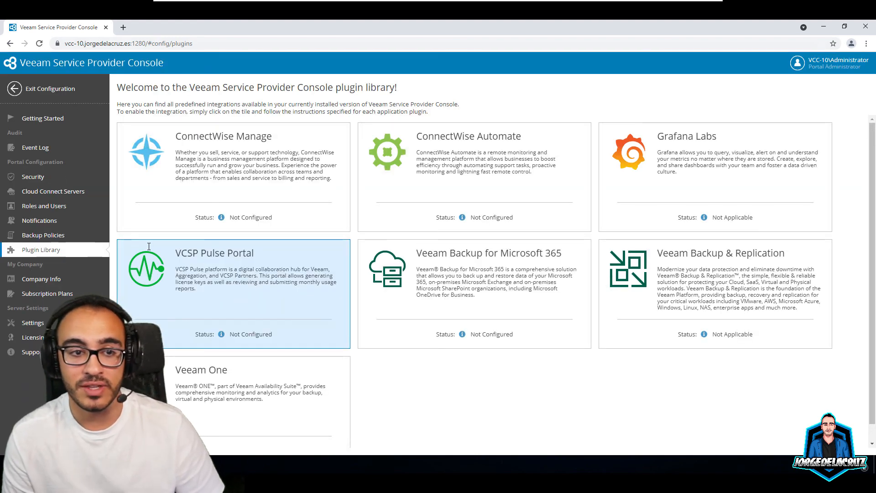
Browse the Security certificates and API key types, then list Single Sign-On identity provider types
{"action": "left_click", "coordinate": [33, 176]}
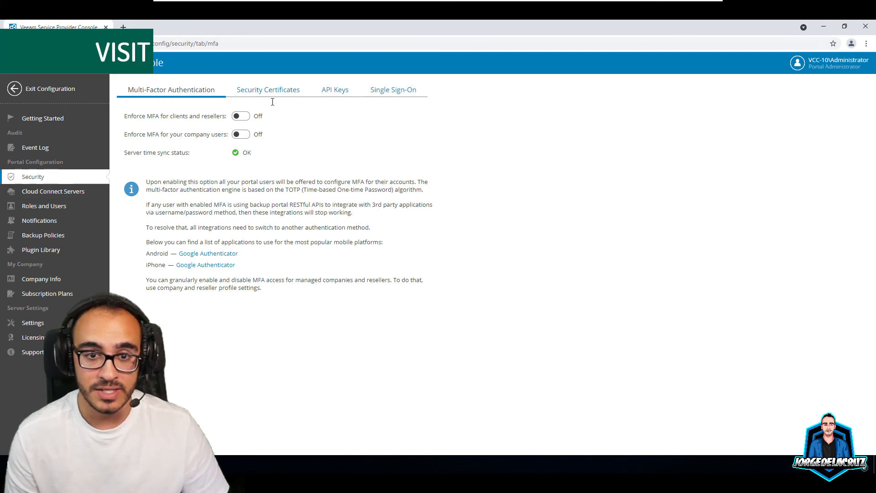
{"action": "left_click", "coordinate": [393, 90]}
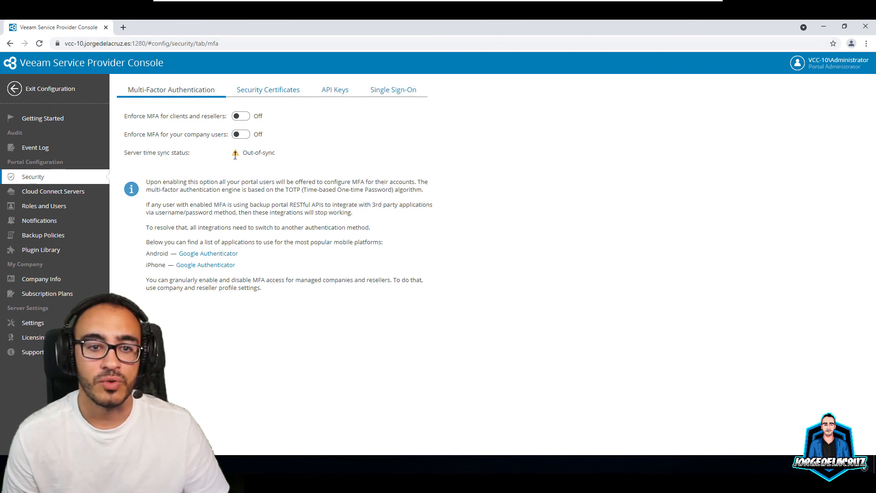
{"action": "left_click", "coordinate": [269, 89]}
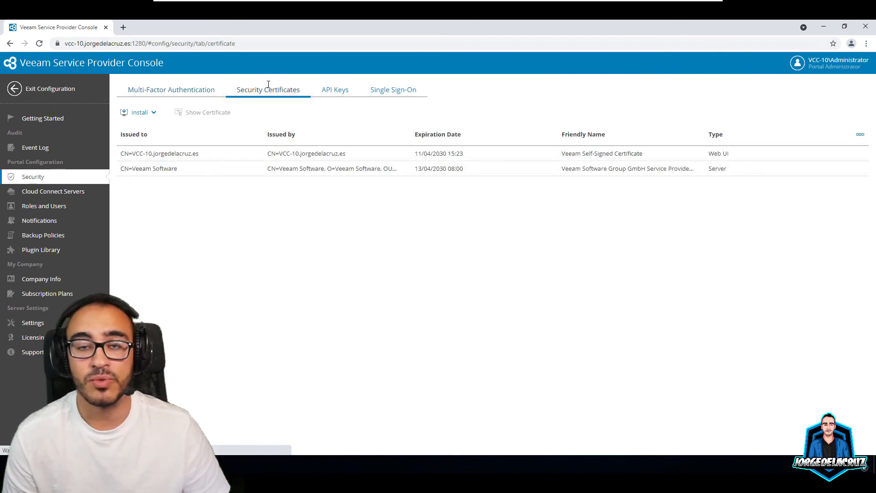
{"action": "left_click", "coordinate": [336, 89]}
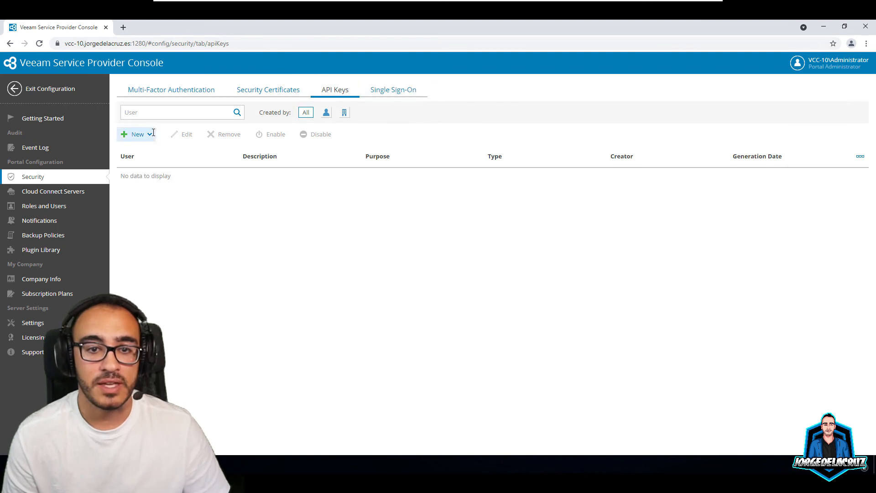
{"action": "left_click", "coordinate": [137, 134]}
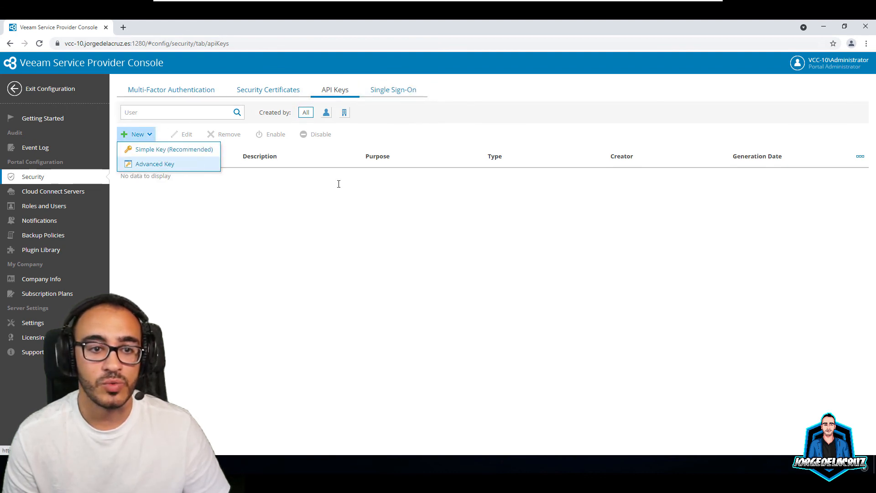
{"action": "left_click", "coordinate": [393, 89]}
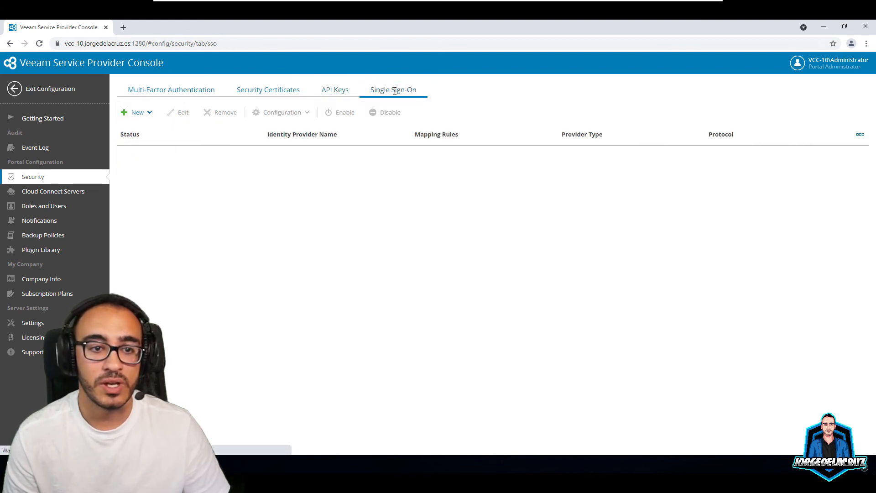
{"action": "left_click", "coordinate": [154, 111]}
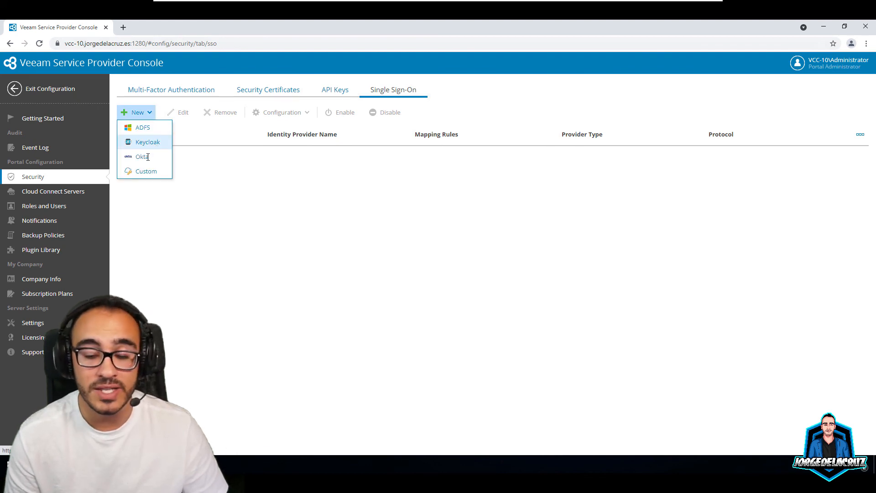